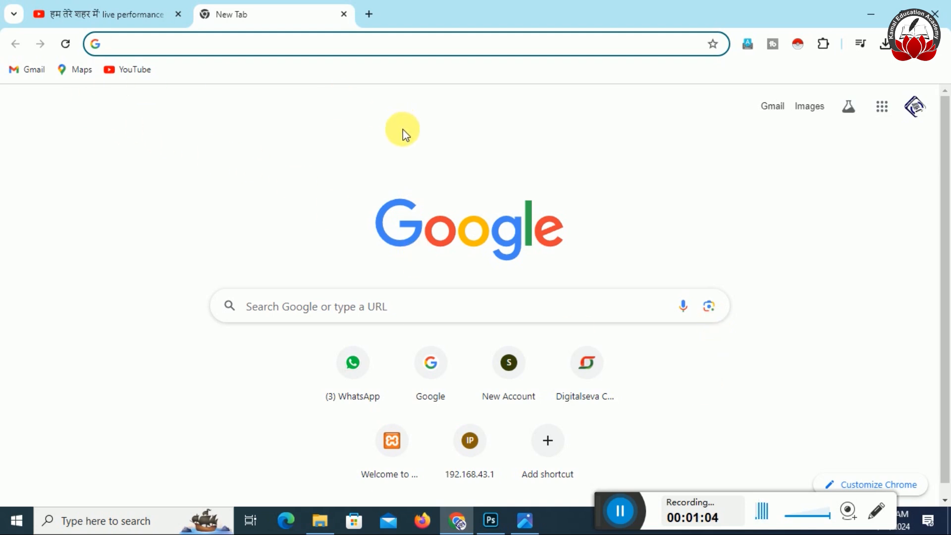
# Go to google.com and run a Google Lens image search with 6A13DE2D-E296-4ADD-9BA6-0189C596281A.webp from Downloads
pyautogui.click(291, 51)
pyautogui.write('google.com')
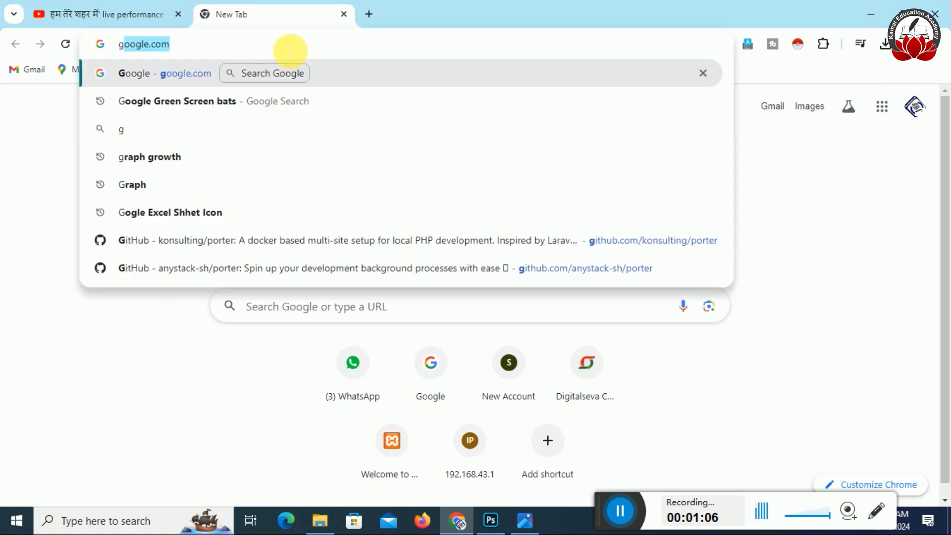
pyautogui.press('Return')
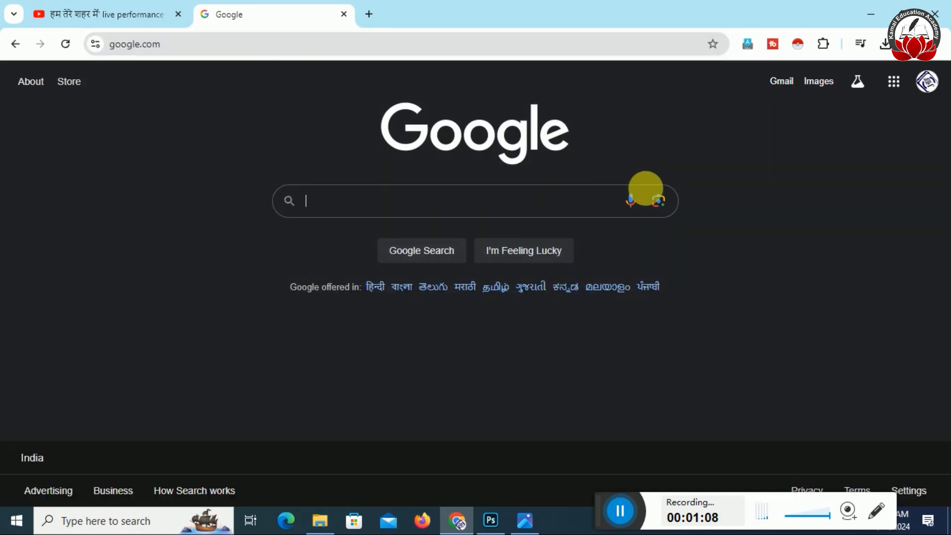
pyautogui.click(660, 200)
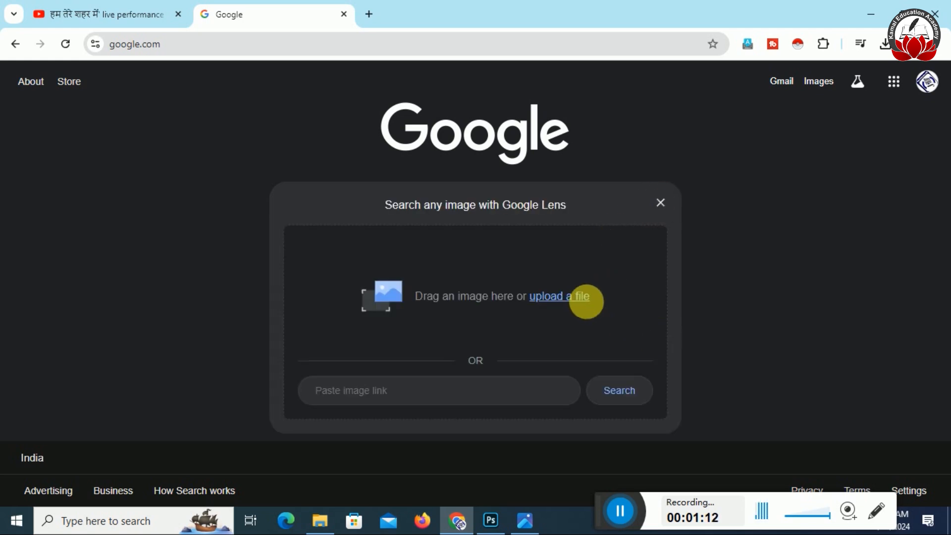
pyautogui.click(577, 297)
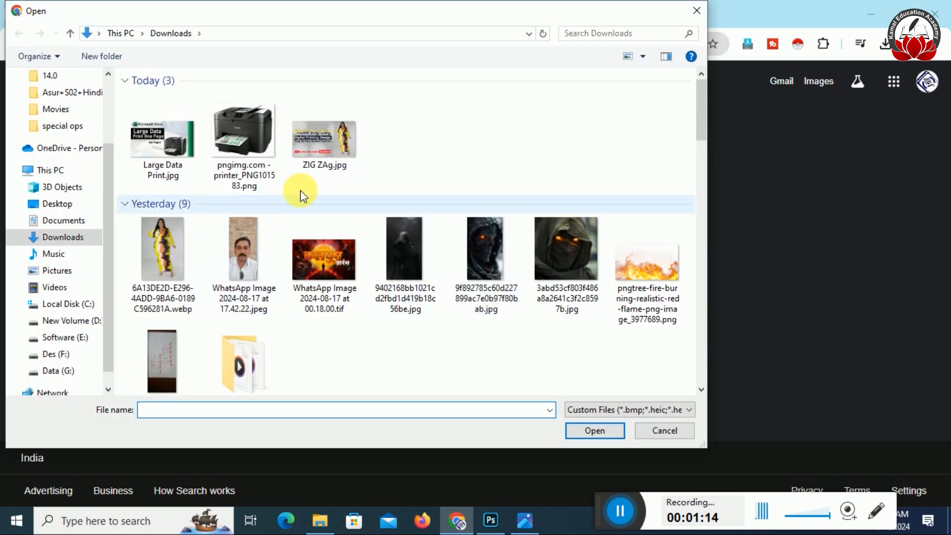
pyautogui.click(162, 265)
pyautogui.click(587, 429)
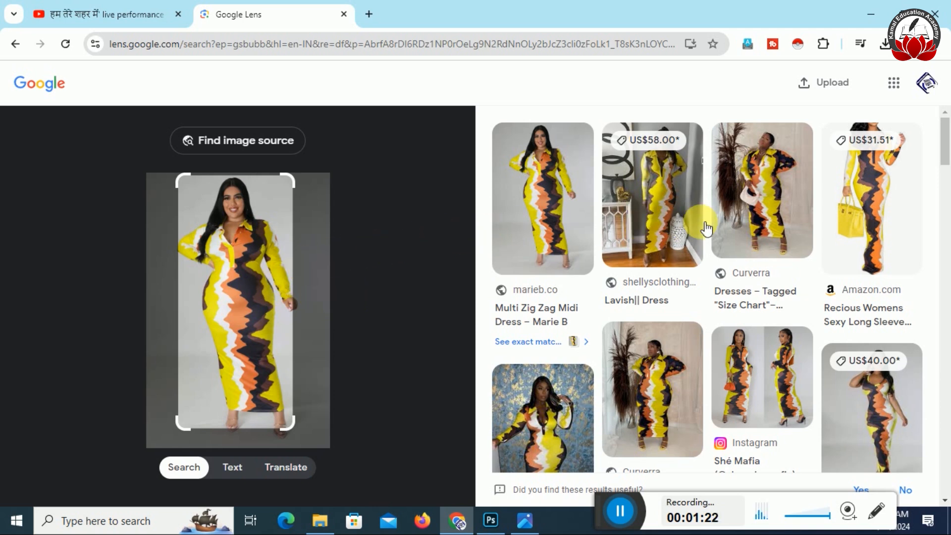
# Browse the visual matches for the zig zag dress and open the Multi Zig Zag Midi Dress product page on marieb.co
pyautogui.scroll(-1, 796, 338)
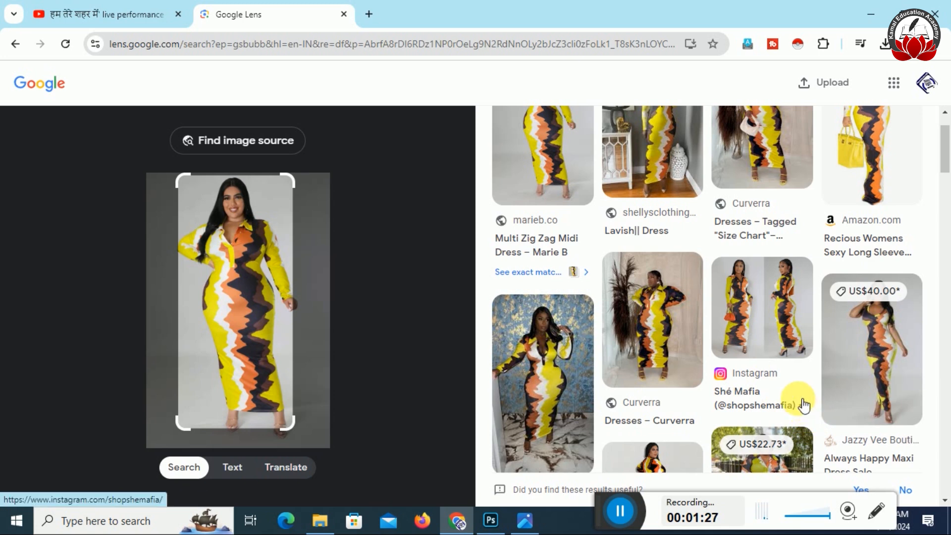
pyautogui.scroll(-2, 805, 403)
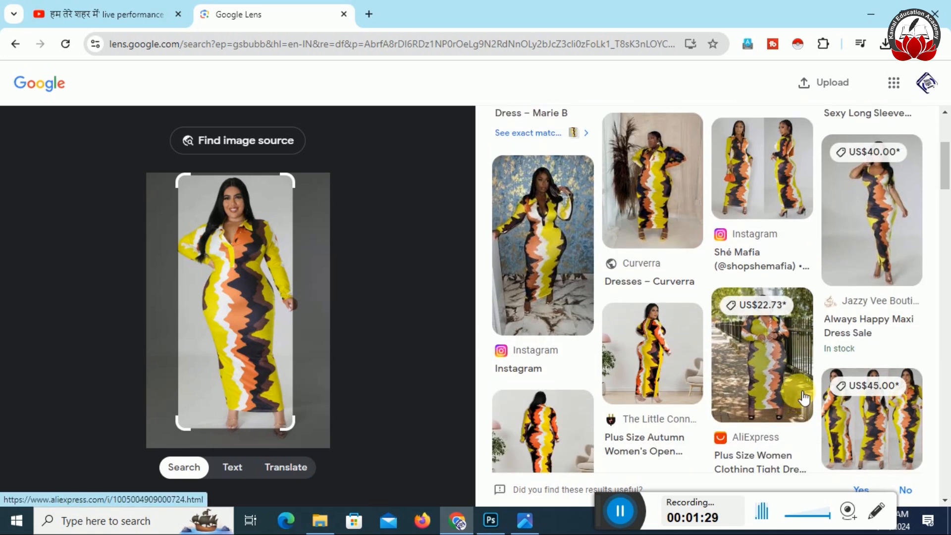
pyautogui.scroll(-1, 688, 389)
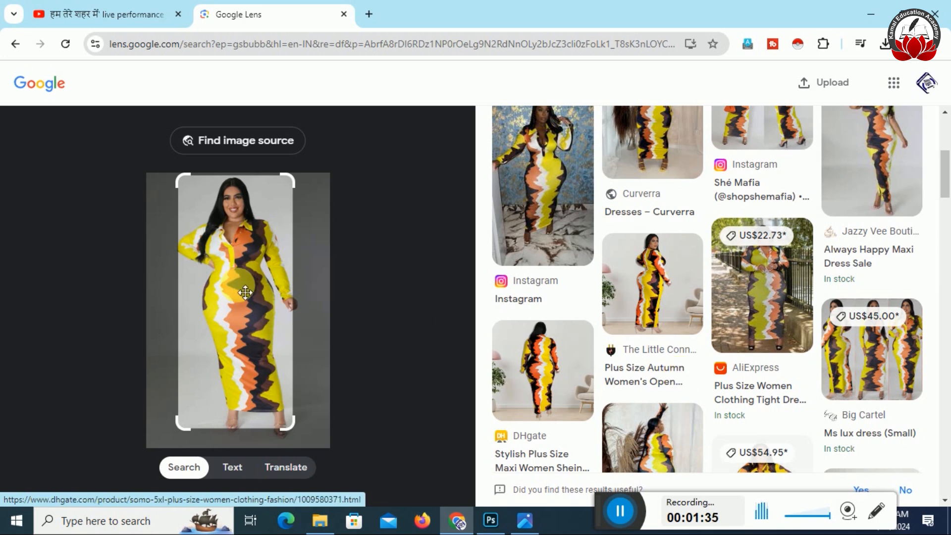
pyautogui.scroll(1, 604, 350)
pyautogui.scroll(-1, 573, 411)
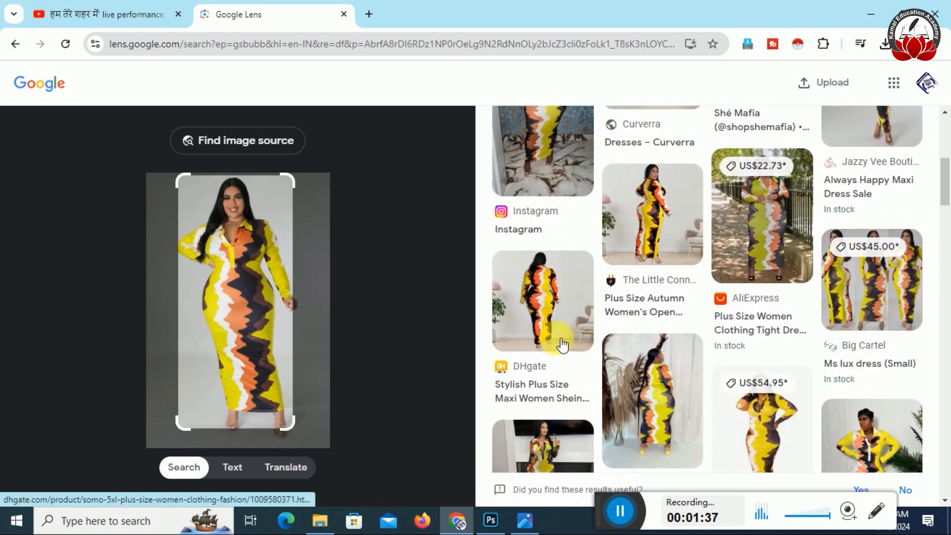
pyautogui.click(555, 312)
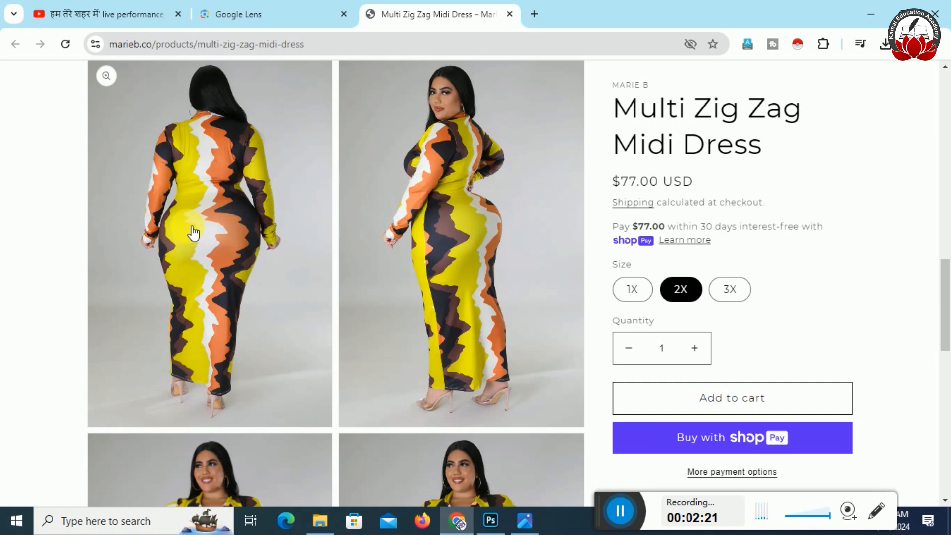
# Enlarge the back-view photo of the dress, examine its print from neckline to hem, and close the enlarged view
pyautogui.click(223, 170)
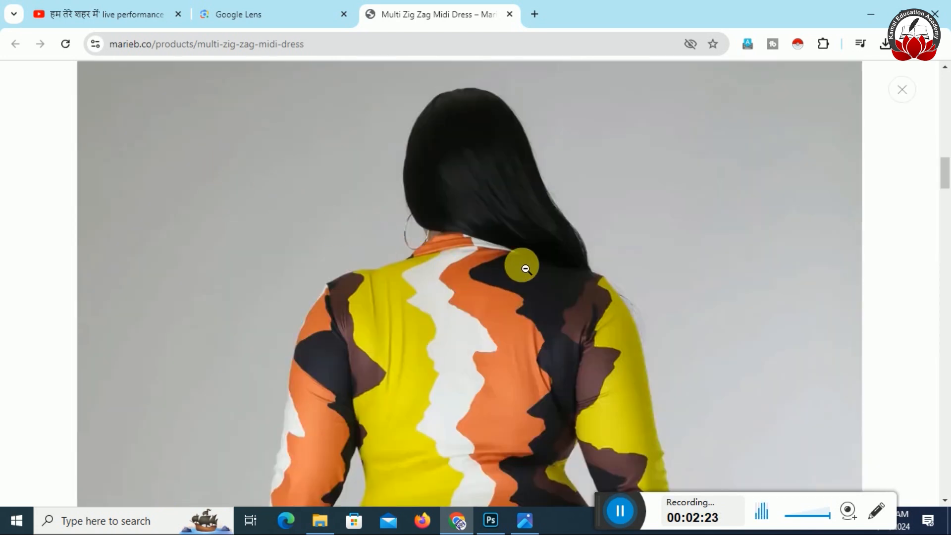
pyautogui.scroll(-10, 519, 265)
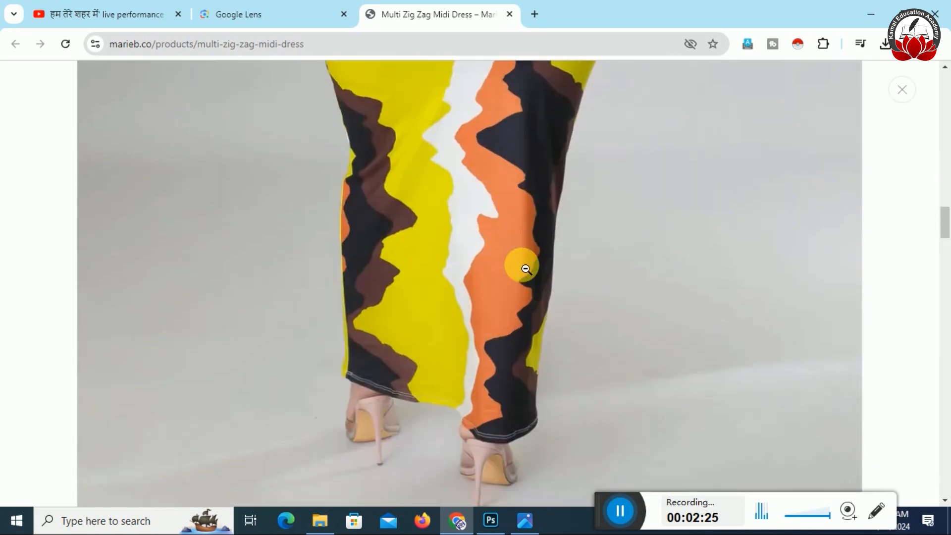
pyautogui.scroll(5, 525, 269)
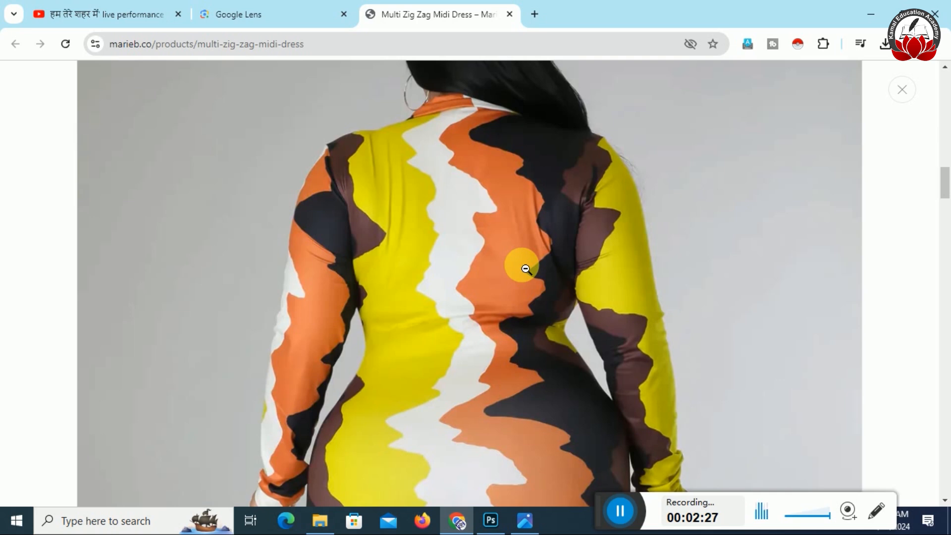
pyautogui.scroll(-8, 526, 269)
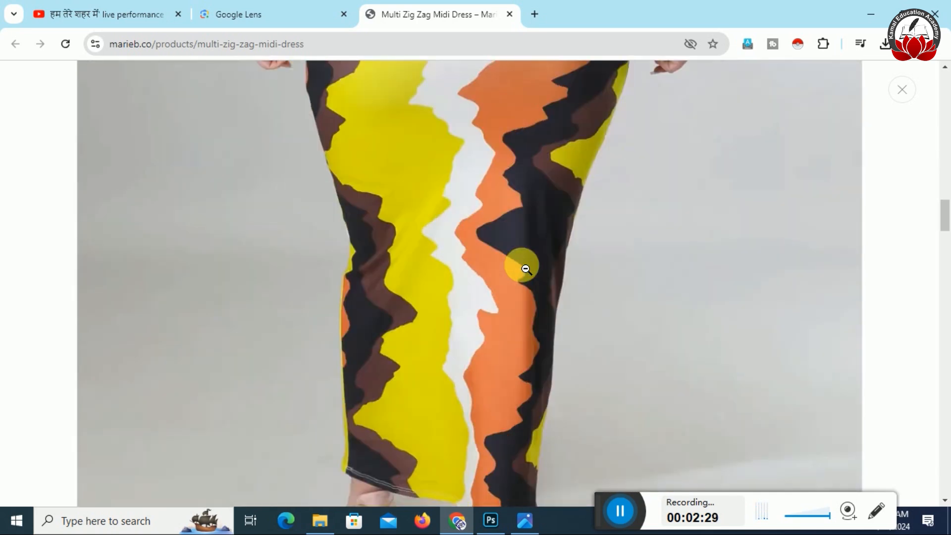
pyautogui.scroll(4, 525, 268)
pyautogui.click(525, 269)
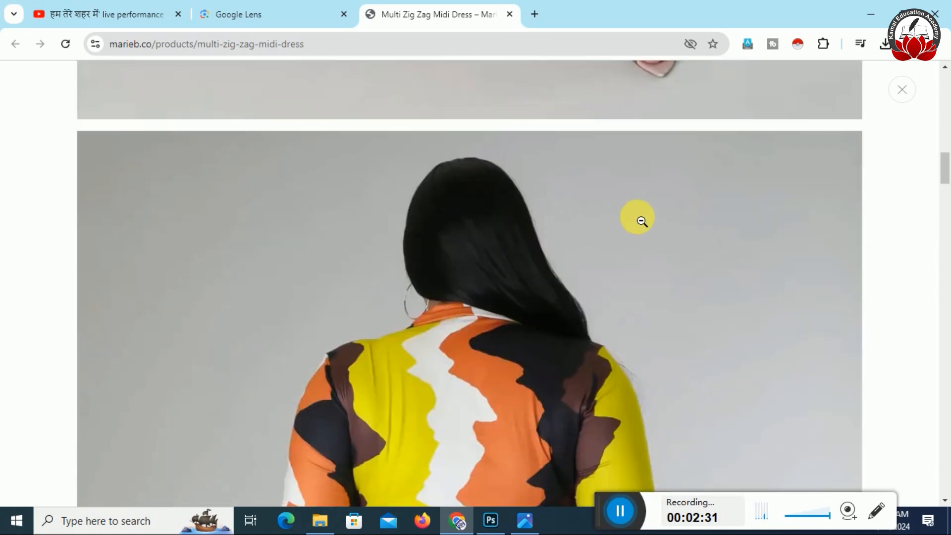
pyautogui.press('Escape')
# Enlarge the side-view photo of the dress, examine the print on the sleeve and skirt, and close the enlarged view
pyautogui.scroll(-1, 451, 317)
pyautogui.click(464, 174)
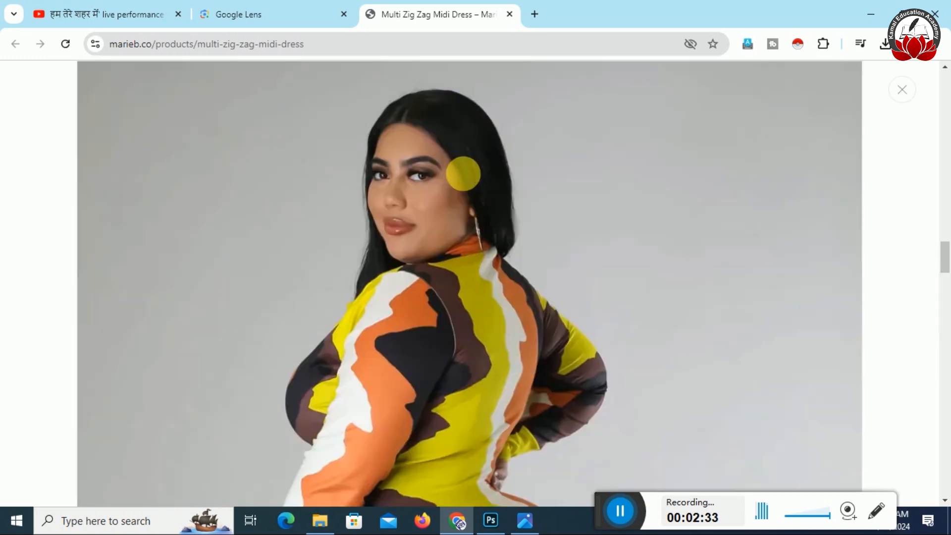
pyautogui.click(442, 208)
pyautogui.scroll(-5, 447, 248)
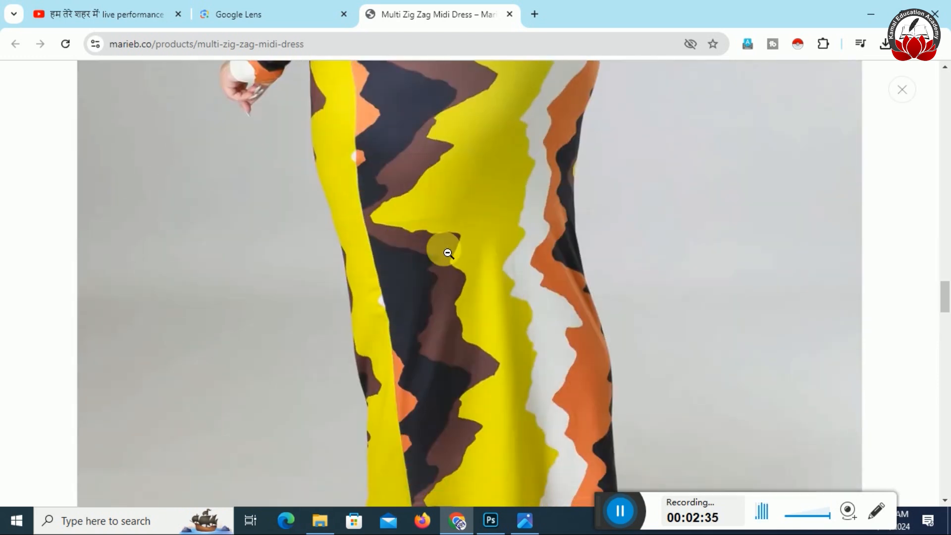
pyautogui.scroll(6, 463, 272)
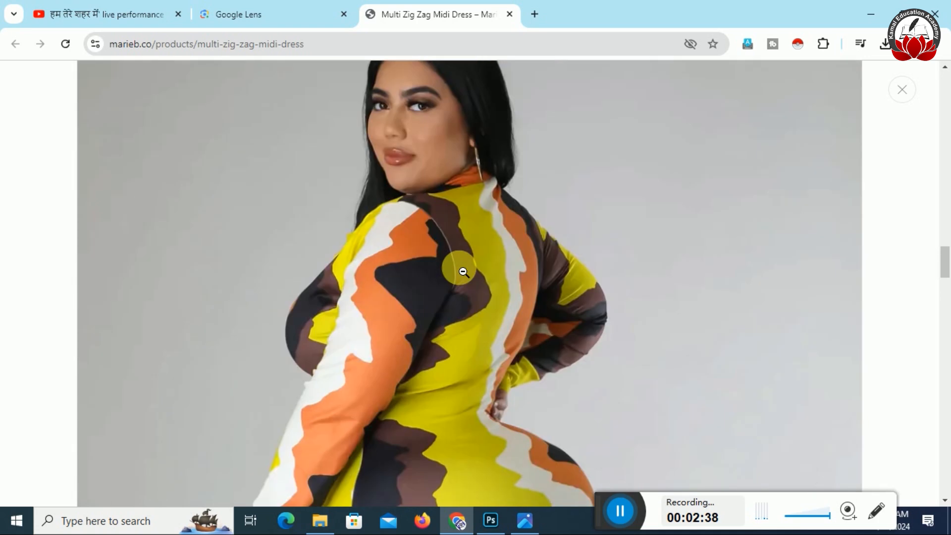
pyautogui.click(463, 271)
pyautogui.scroll(3, 692, 221)
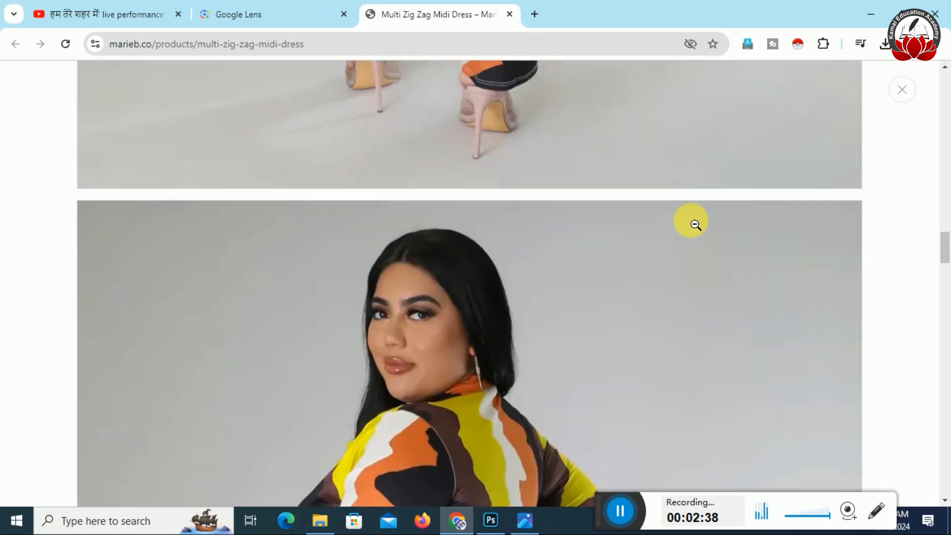
pyautogui.press('Escape')
# Look over the remaining front-view photos of the dress on the product page
pyautogui.scroll(-3, 382, 289)
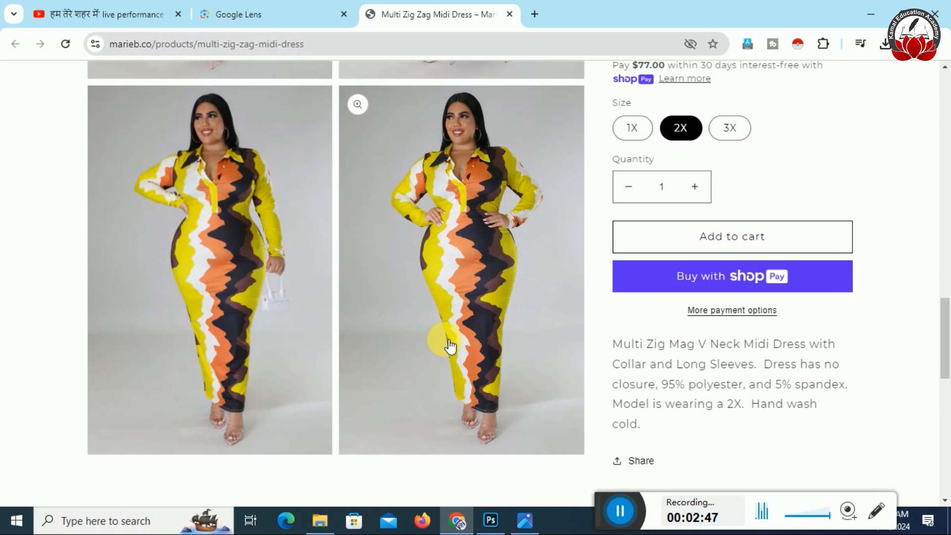
pyautogui.scroll(10, 450, 345)
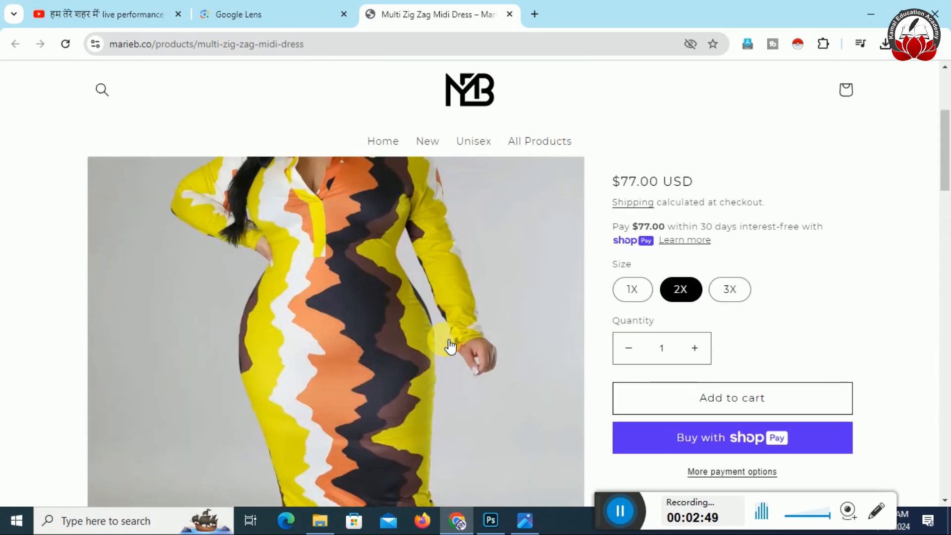
pyautogui.scroll(-12, 449, 345)
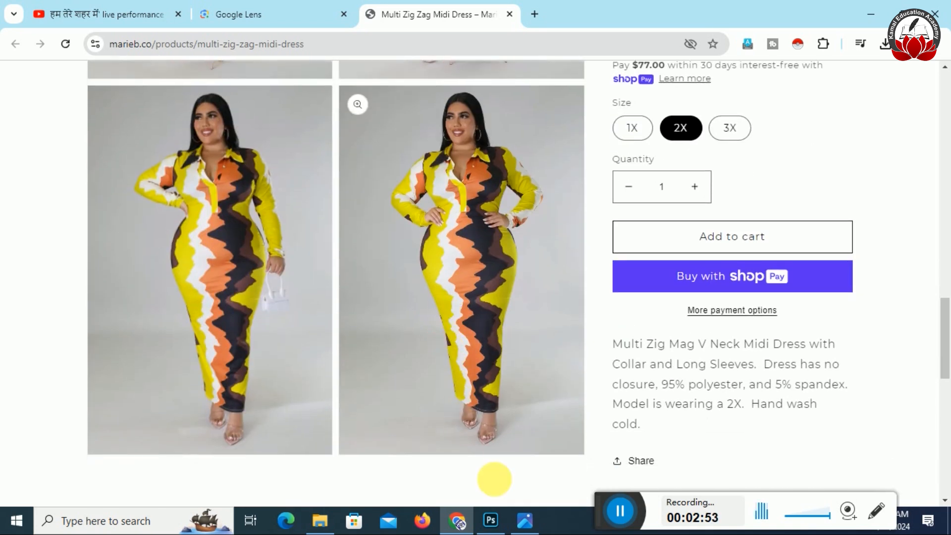
# Switch to Photoshop and try to open 6A13DE2D-E296-4ADD-9BA6-0189C596281A.webp from Downloads
pyautogui.click(490, 519)
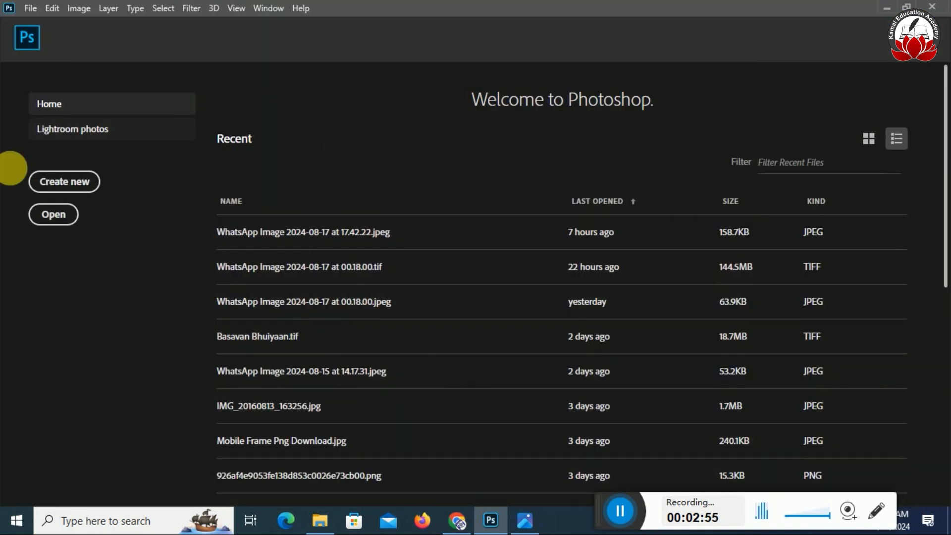
pyautogui.click(69, 184)
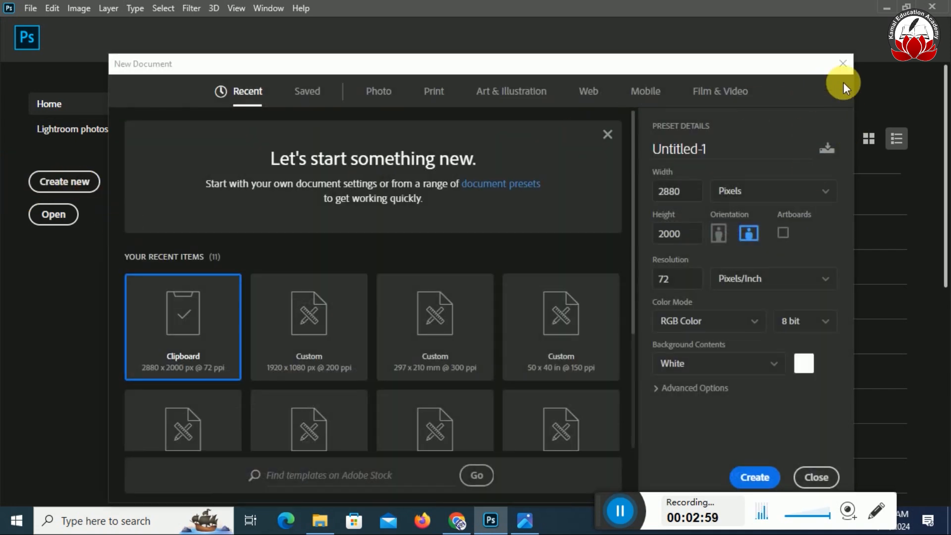
pyautogui.click(842, 61)
pyautogui.click(50, 216)
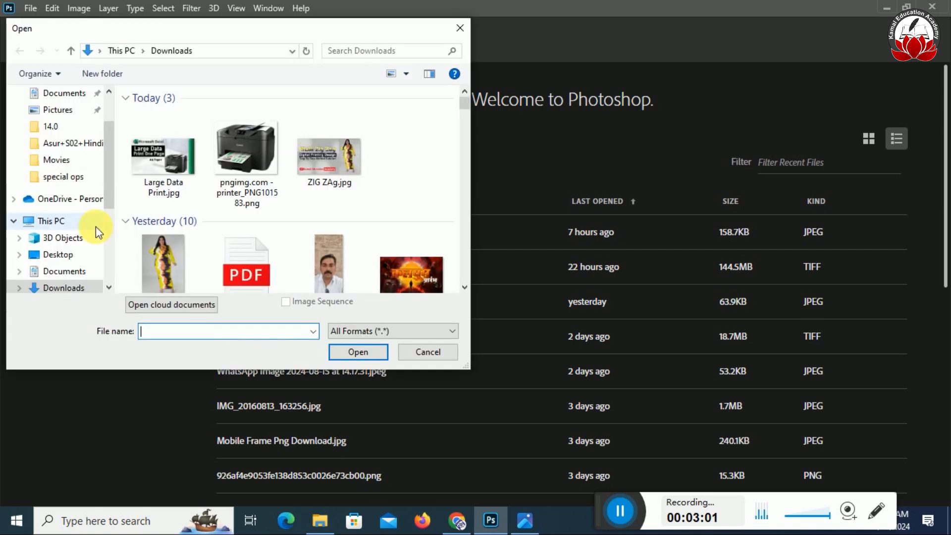
pyautogui.click(157, 269)
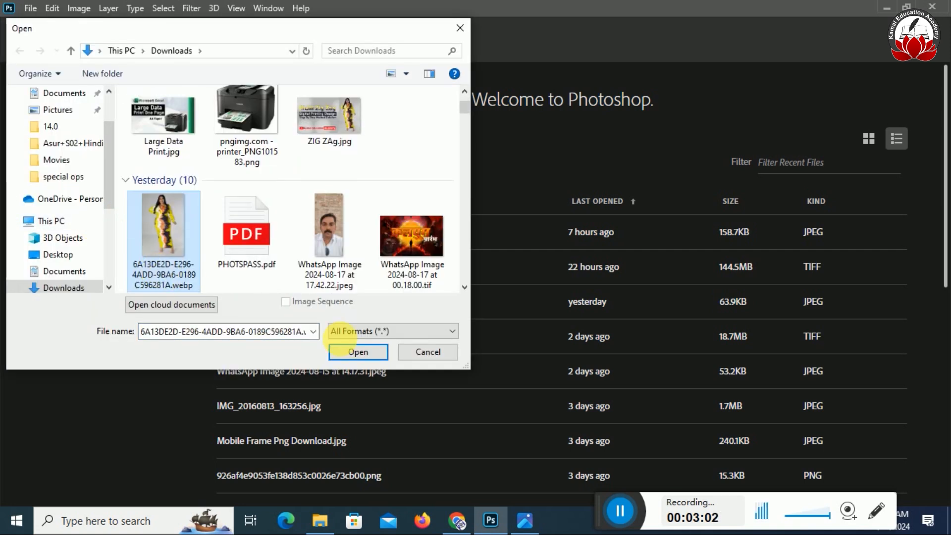
pyautogui.click(365, 353)
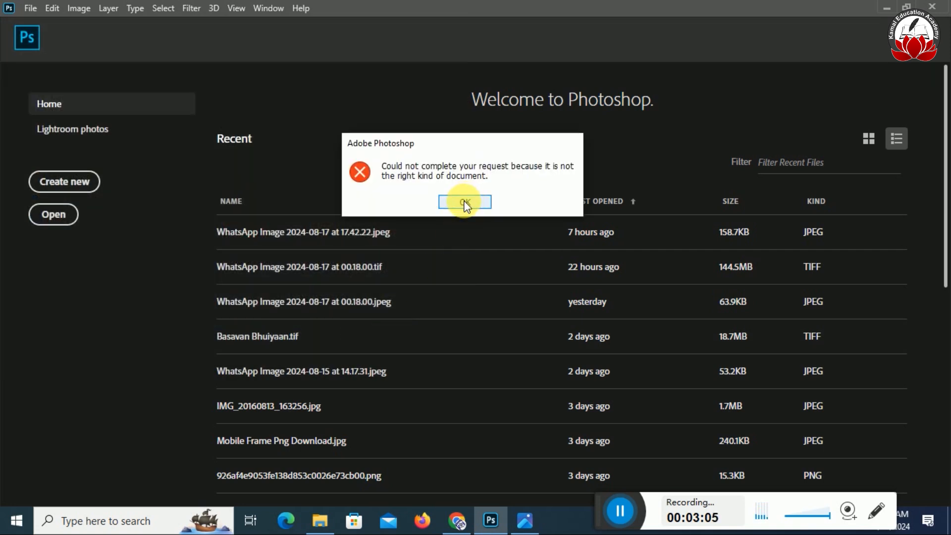
pyautogui.click(464, 202)
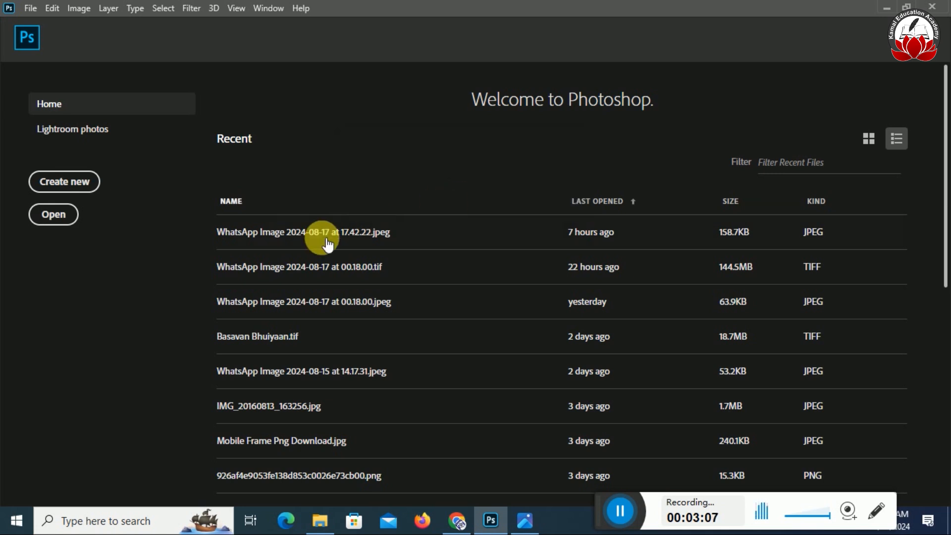
# Switch to the Downloads folder in File Explorer and open 6A13DE2D-E296-4ADD-9BA6-0189C596281A.webp with Paint
pyautogui.click(324, 526)
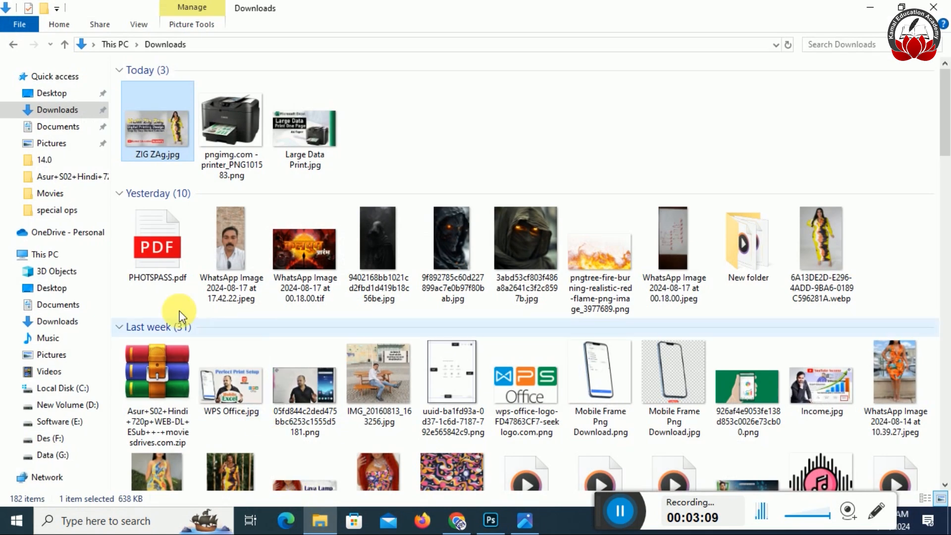
pyautogui.click(815, 261)
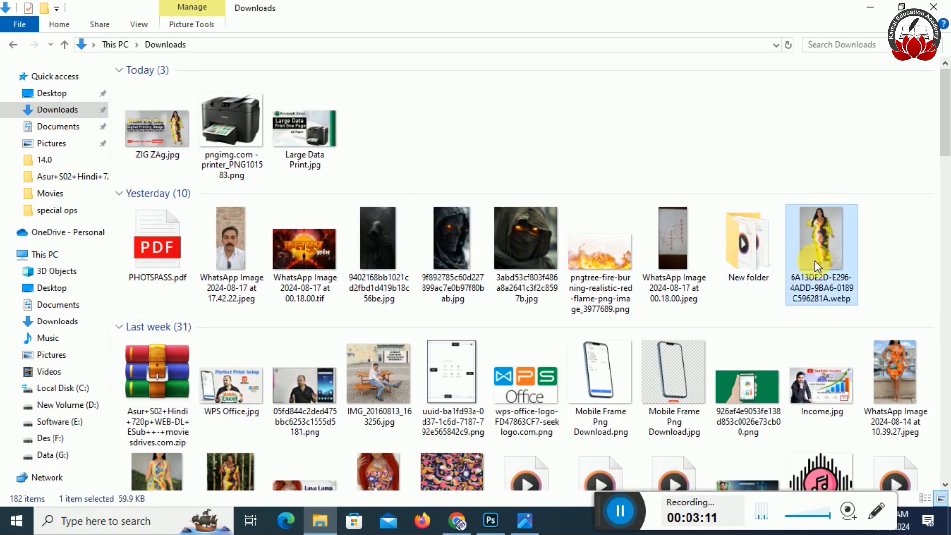
pyautogui.moveTo(835, 303)
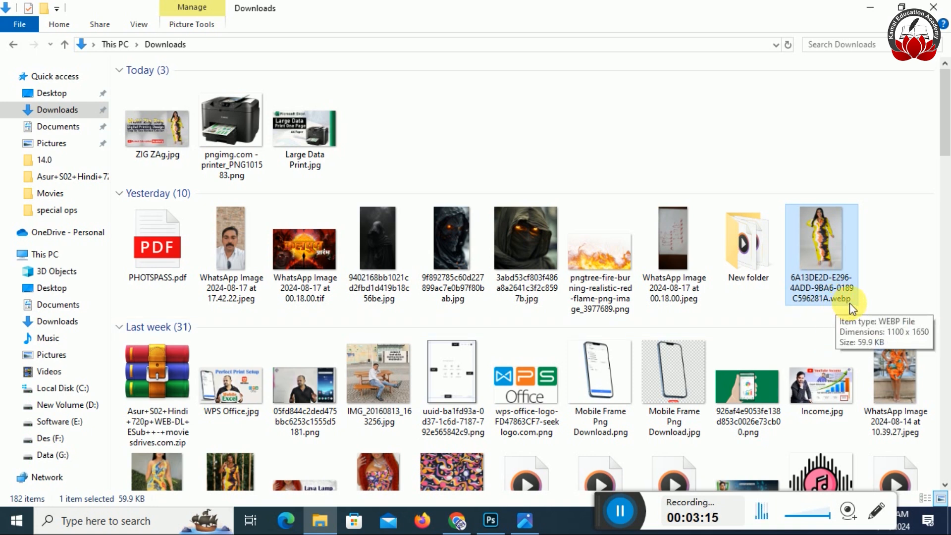
pyautogui.rightClick(821, 267)
pyautogui.moveTo(686, 273)
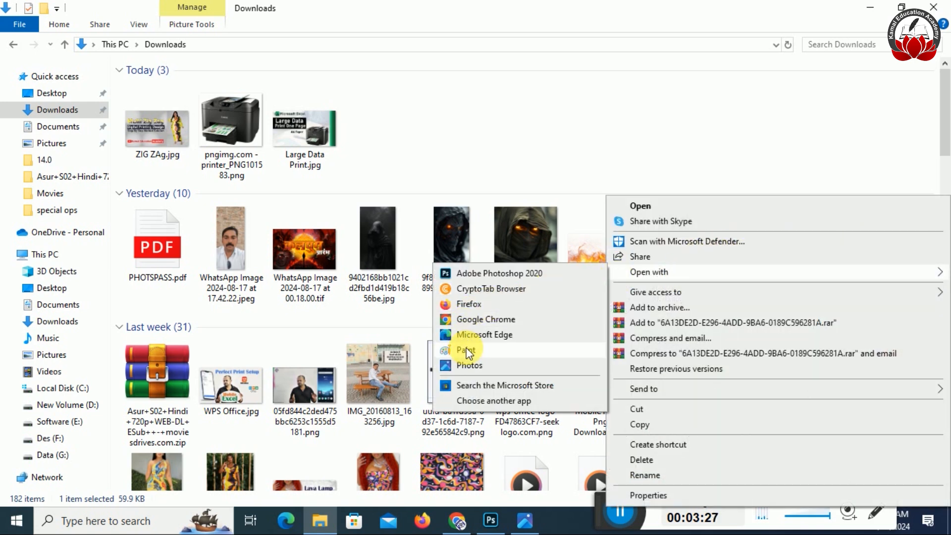
pyautogui.click(467, 351)
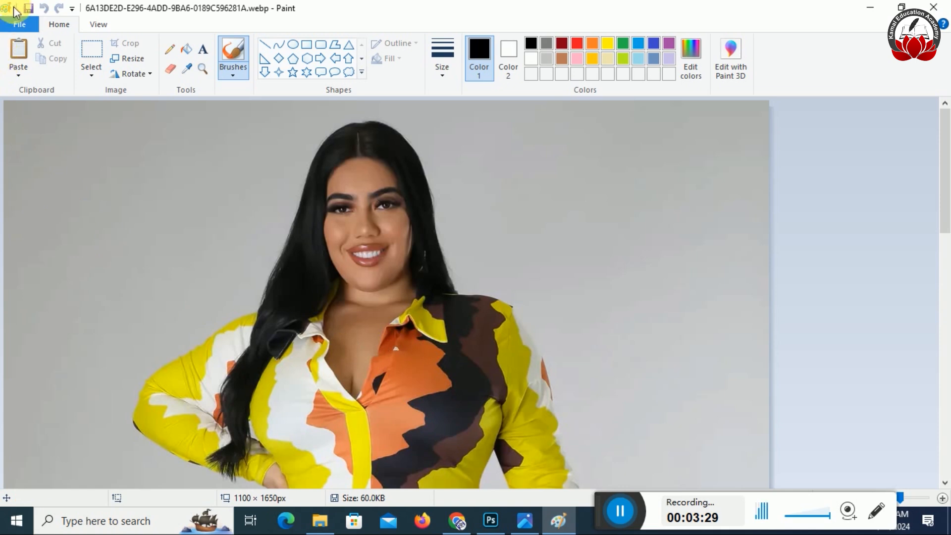
# Save the opened dress photo as a JPEG picture in the Pictures folder, accepting the loss of transparency
pyautogui.click(12, 23)
pyautogui.moveTo(107, 144)
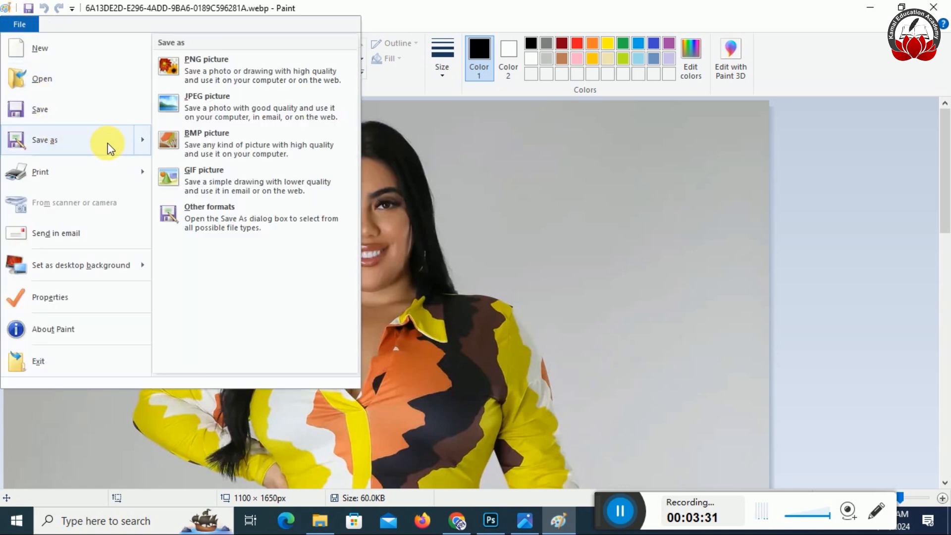
pyautogui.click(231, 103)
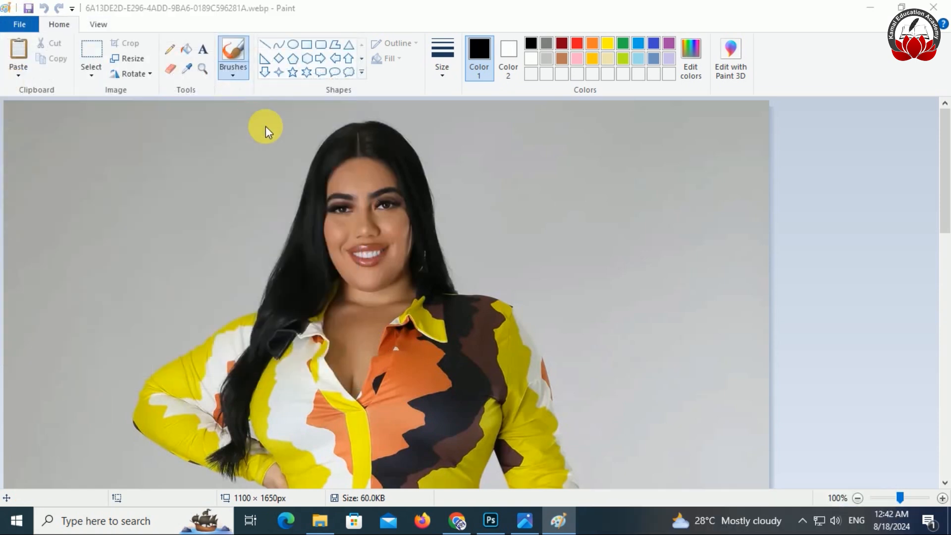
pyautogui.click(598, 387)
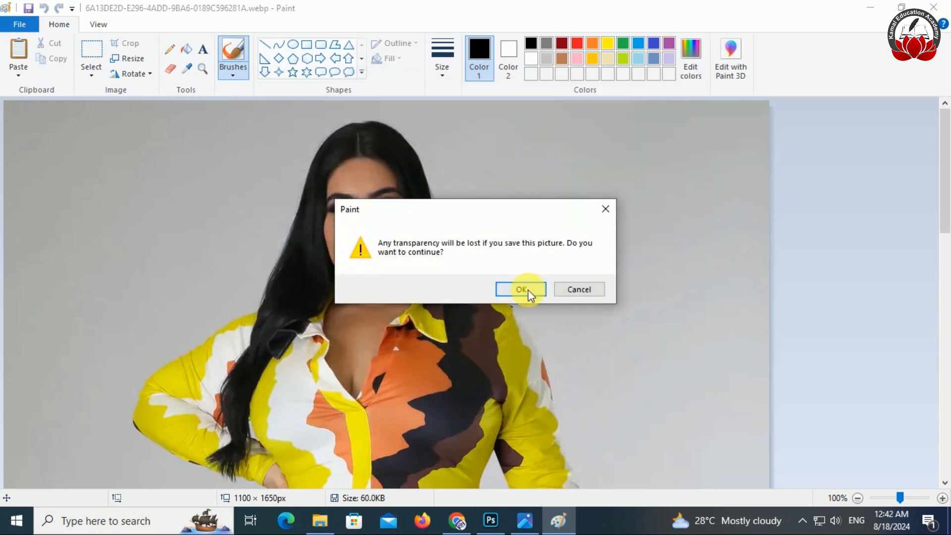
pyautogui.click(529, 290)
# Switch to Photoshop and open 6A13DE2D-E296-4ADD-9BA6-0189C596281A.jpg from the Pictures folder
pyautogui.click(490, 520)
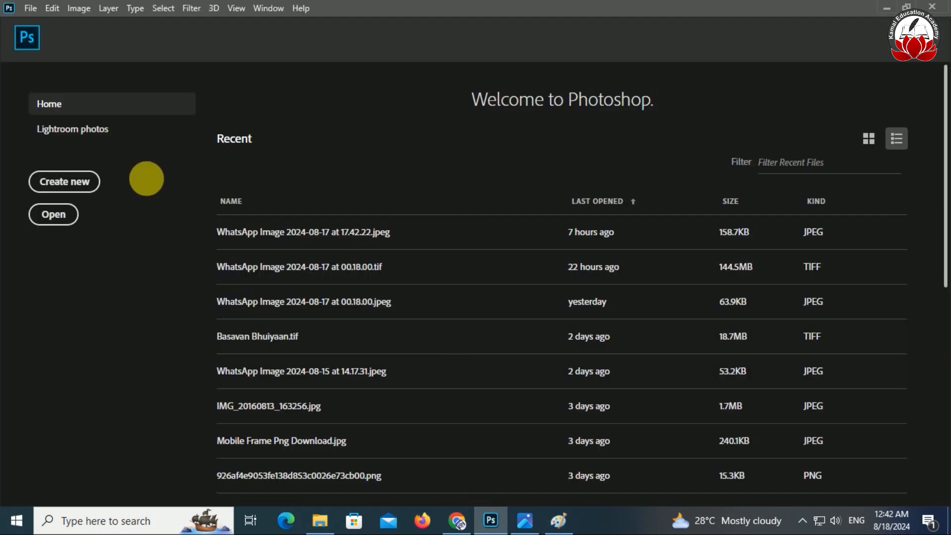
pyautogui.click(67, 222)
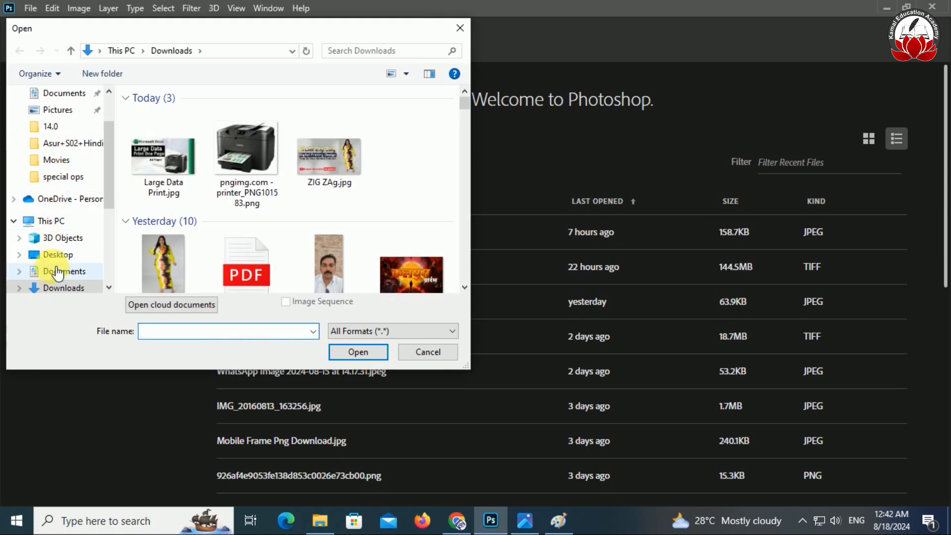
pyautogui.scroll(-1, 72, 272)
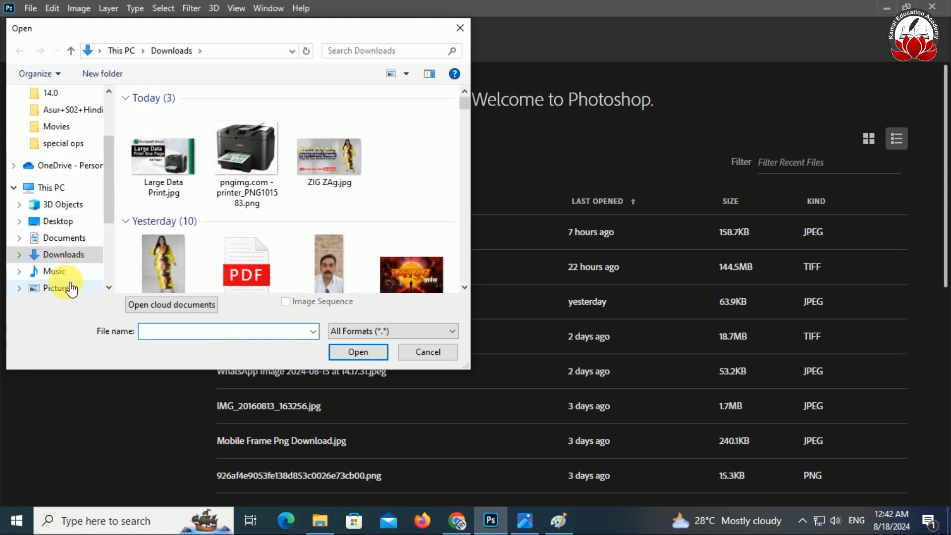
pyautogui.click(99, 284)
pyautogui.click(243, 132)
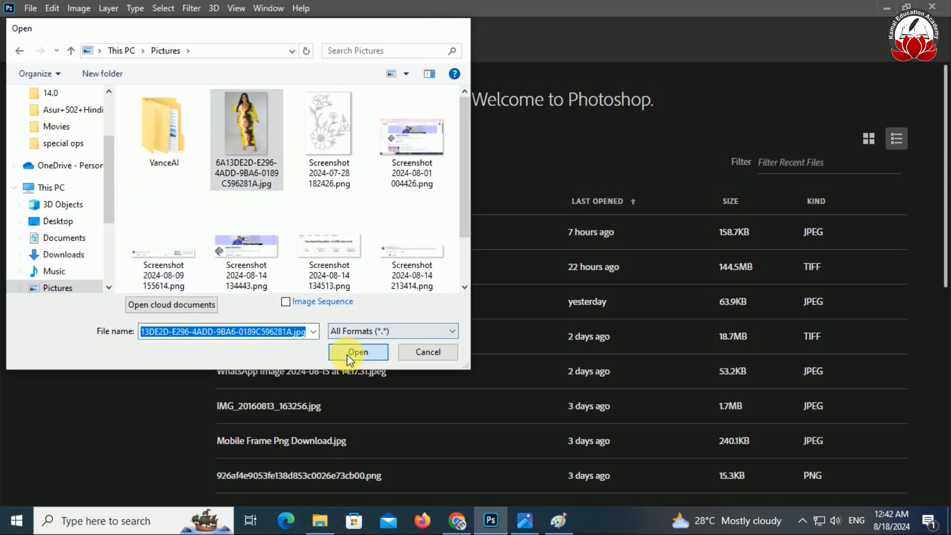
pyautogui.click(356, 352)
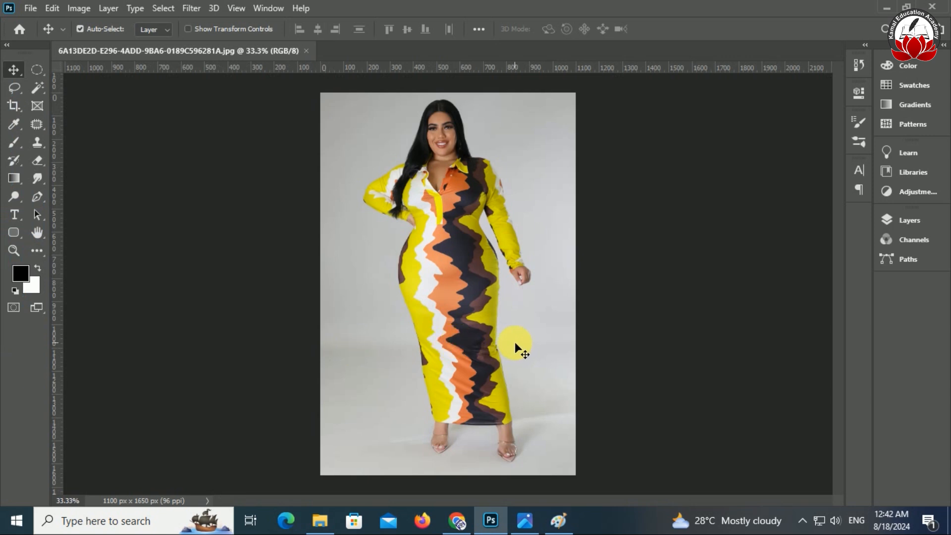
# In the Image Size settings, change the units to inches and set the photo's height to 45.5 inches
pyautogui.click(79, 9)
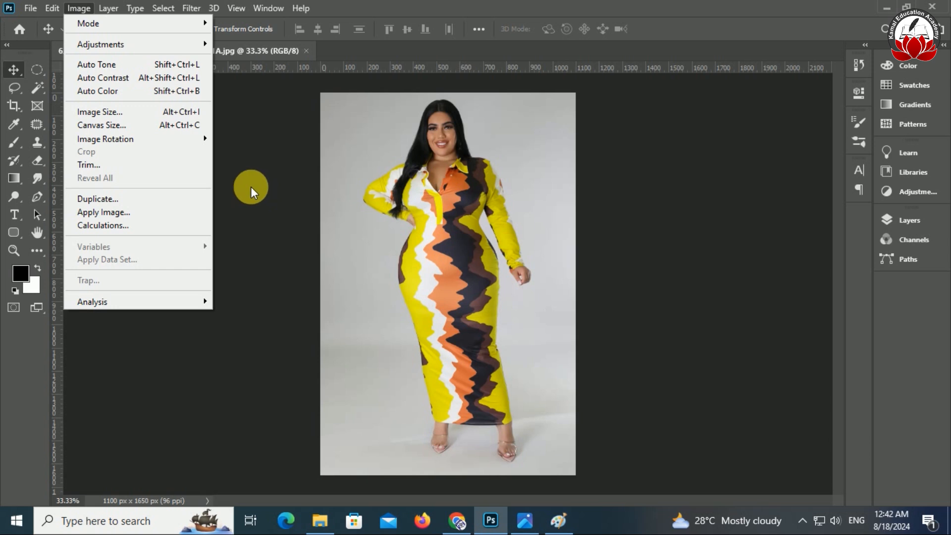
pyautogui.click(184, 111)
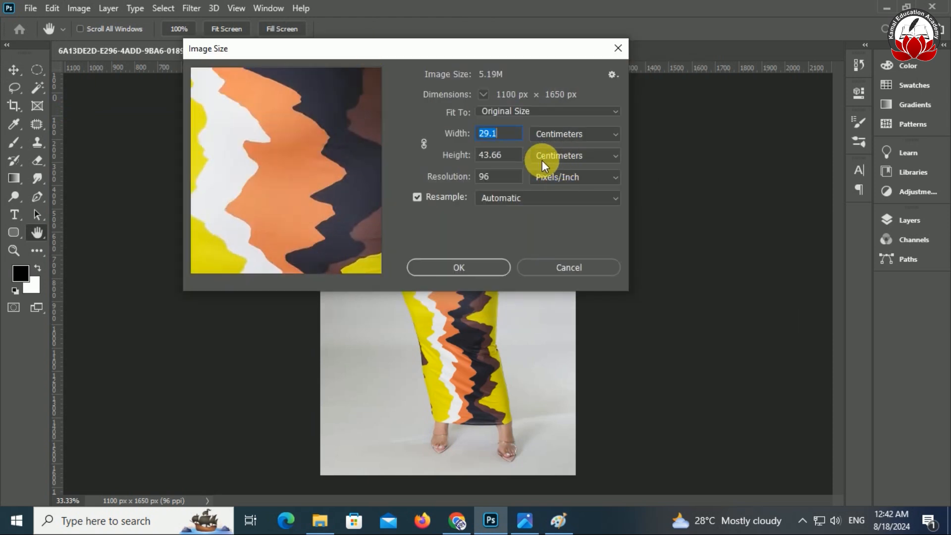
pyautogui.click(512, 156)
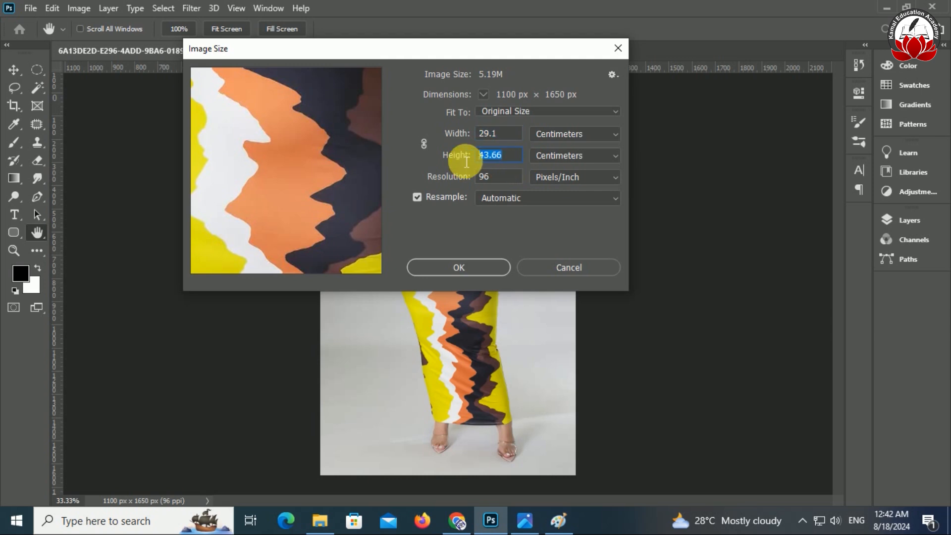
pyautogui.write('45.5')
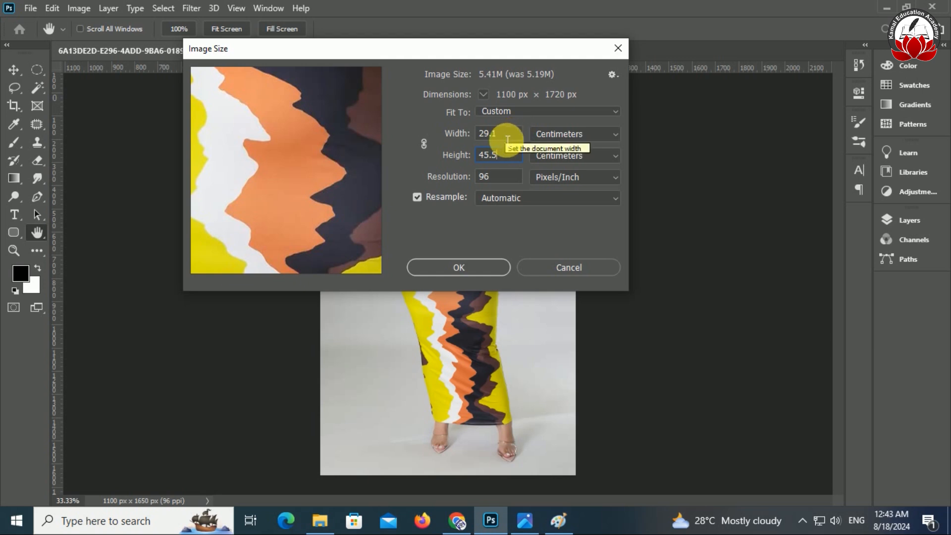
pyautogui.click(600, 137)
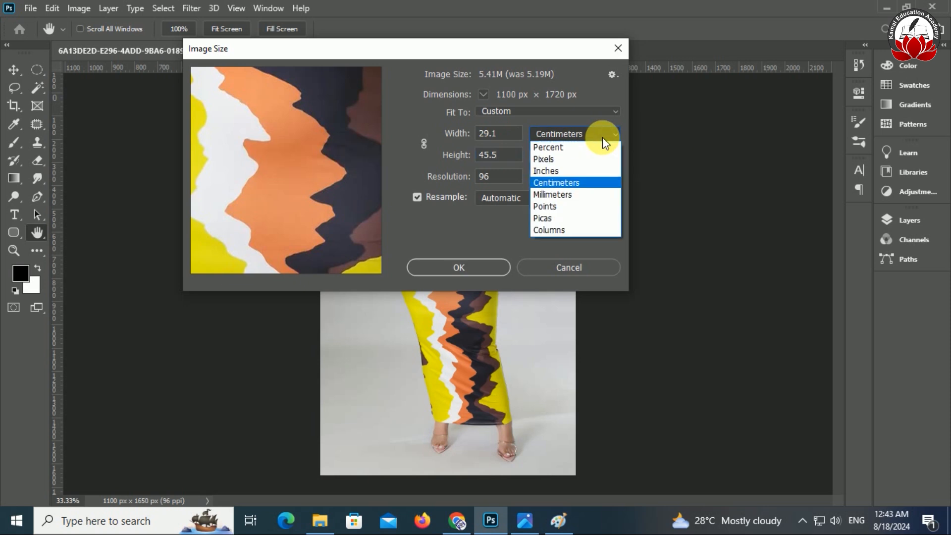
pyautogui.click(567, 170)
pyautogui.moveTo(521, 159); pyautogui.dragTo(446, 159)
pyautogui.write('45.5')
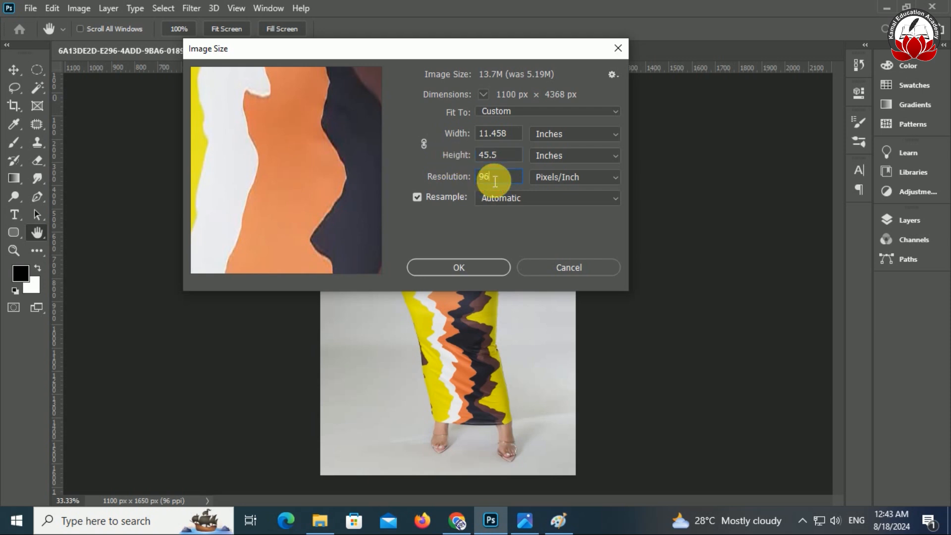
# Set the resolution to 150 pixels/inch and the width to 24.5 inches, apply the resize, and fit the image to the screen
pyautogui.moveTo(493, 177); pyautogui.dragTo(424, 178)
pyautogui.write('150')
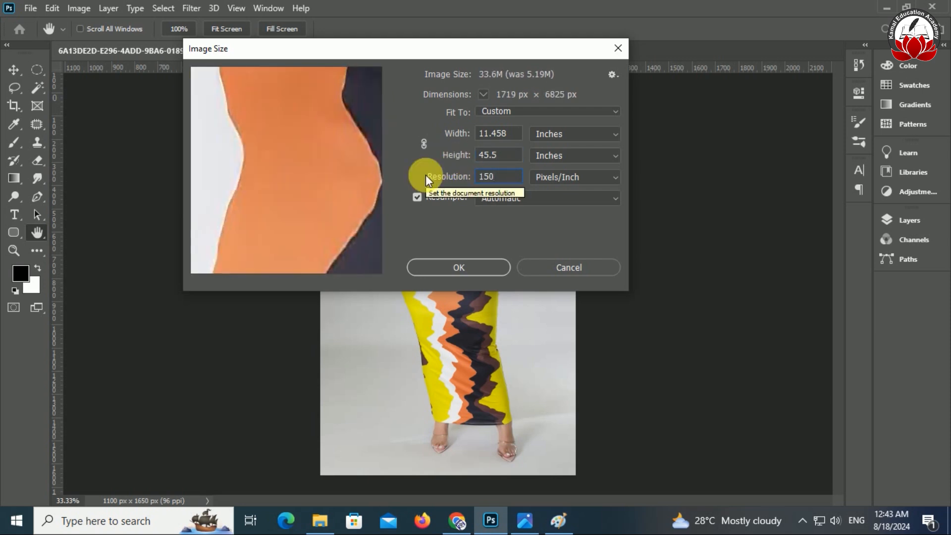
pyautogui.moveTo(515, 133); pyautogui.dragTo(423, 129)
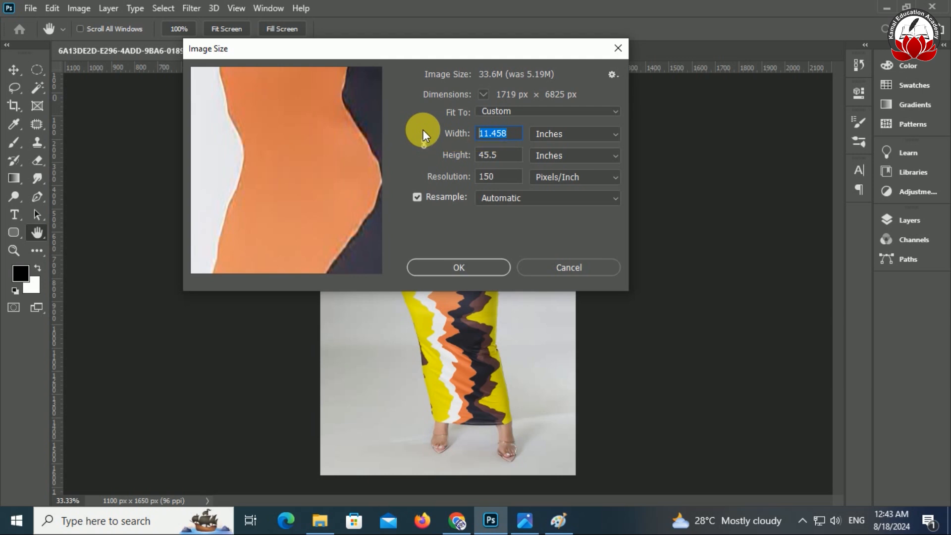
pyautogui.write('24.5')
pyautogui.press('Escape')
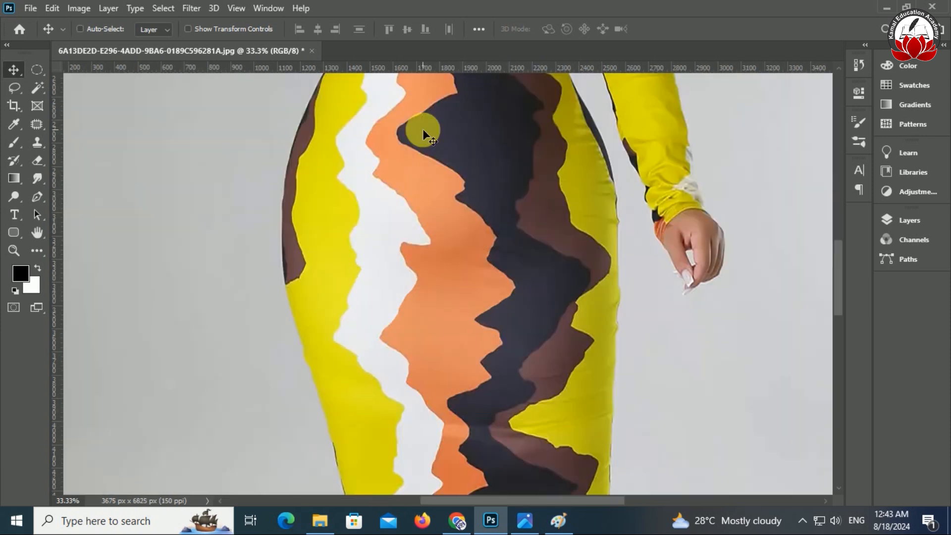
pyautogui.hotkey('ctrl', '0')
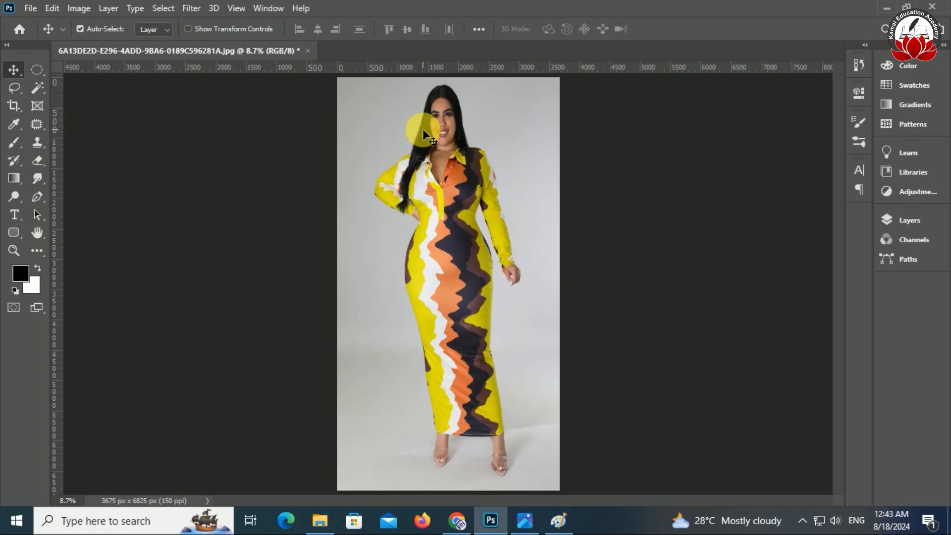
# Extend the canvas width to 200 percent with the photo anchored at the left edge
pyautogui.click(76, 8)
pyautogui.click(171, 128)
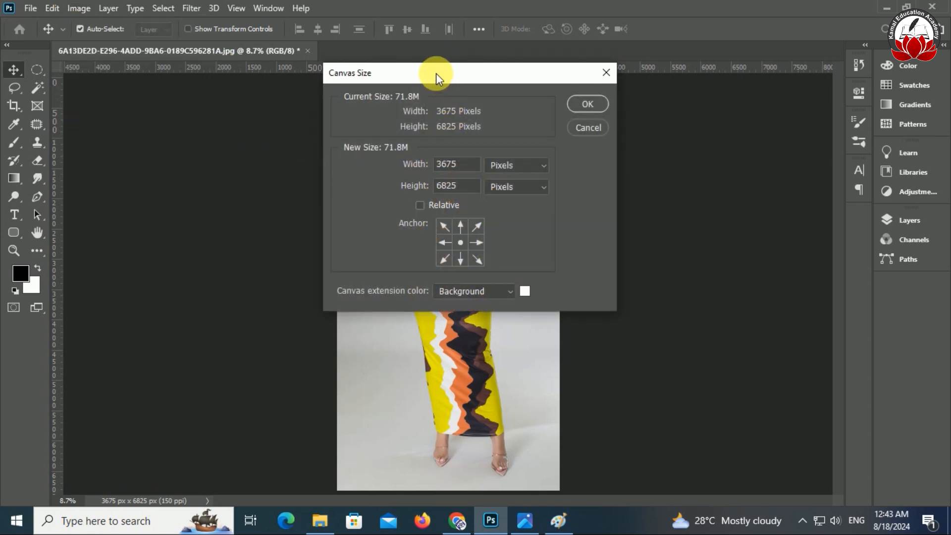
pyautogui.moveTo(436, 74); pyautogui.dragTo(286, 88)
pyautogui.click(367, 180)
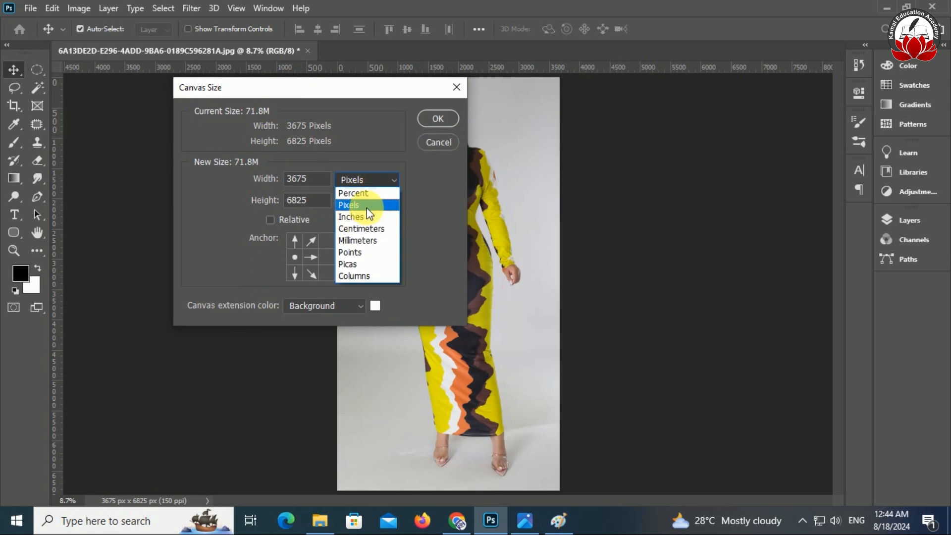
pyautogui.click(354, 193)
pyautogui.doubleClick(307, 181)
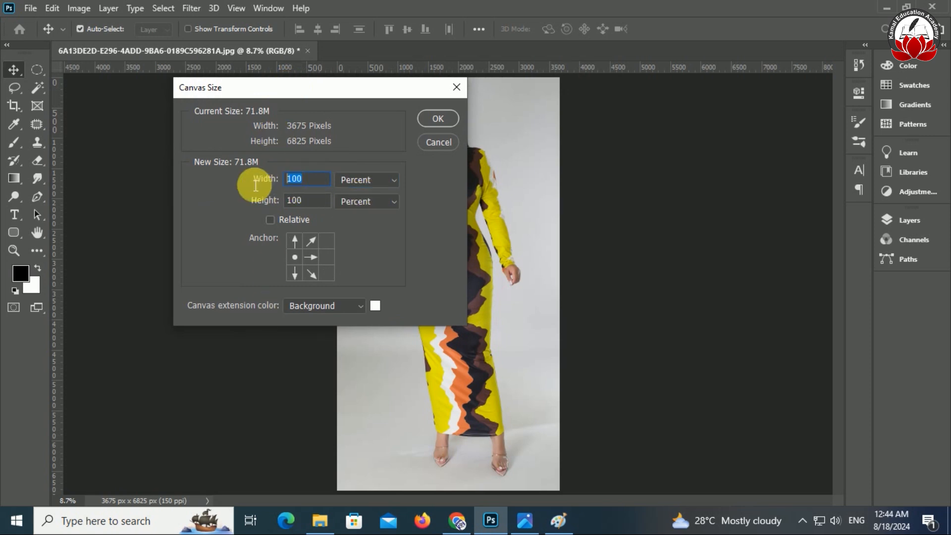
pyautogui.write('200')
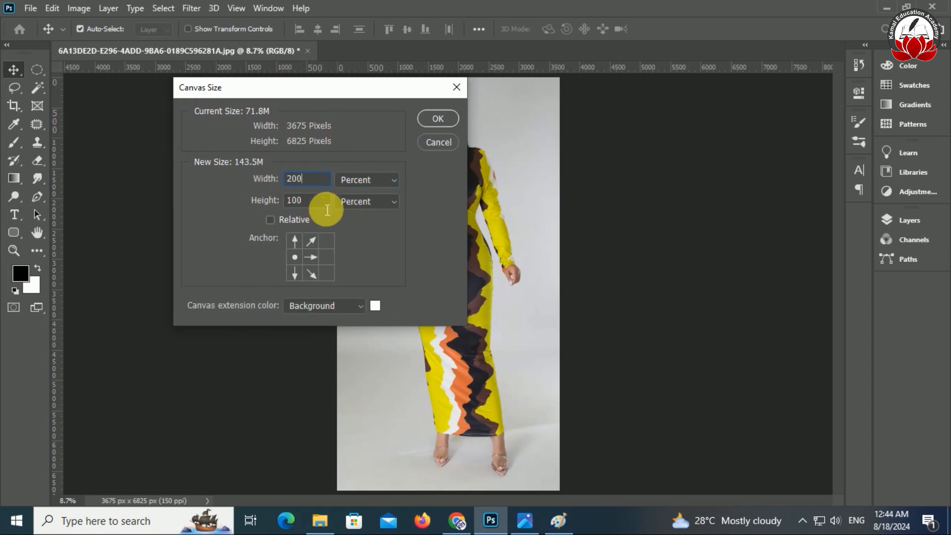
pyautogui.press('Return')
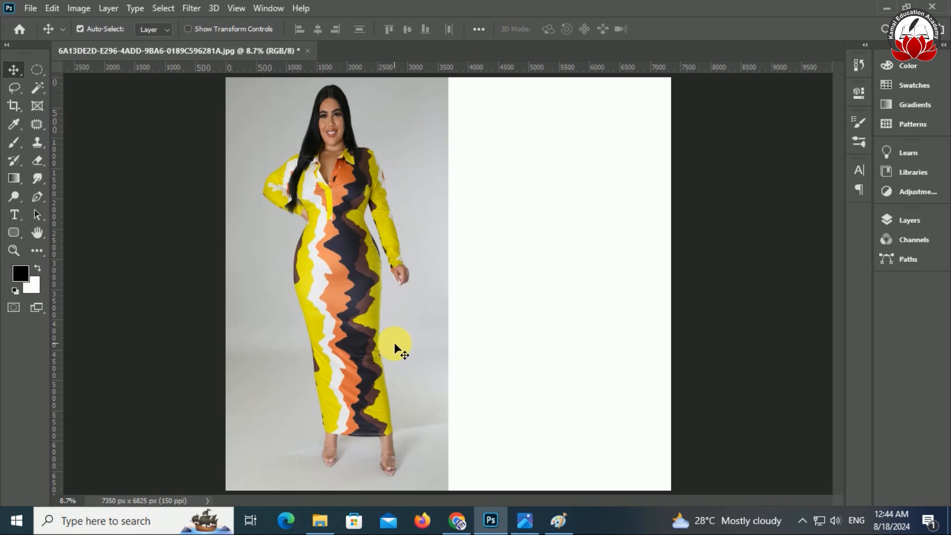
# Unlock the Background layer, and undo both the unlocking and the canvas extension
pyautogui.click(910, 220)
pyautogui.click(851, 184)
pyautogui.hotkey('ctrl', 'z')
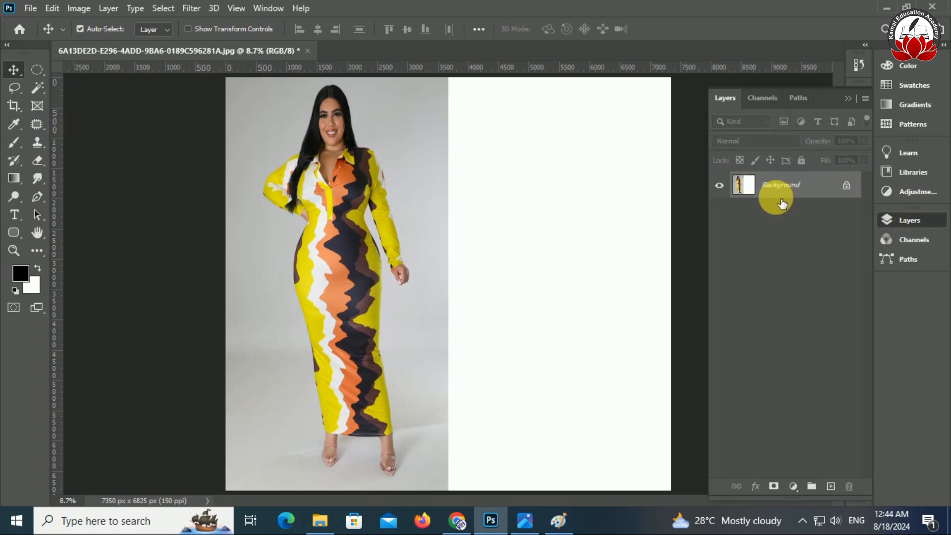
pyautogui.hotkey('ctrl', 'z')
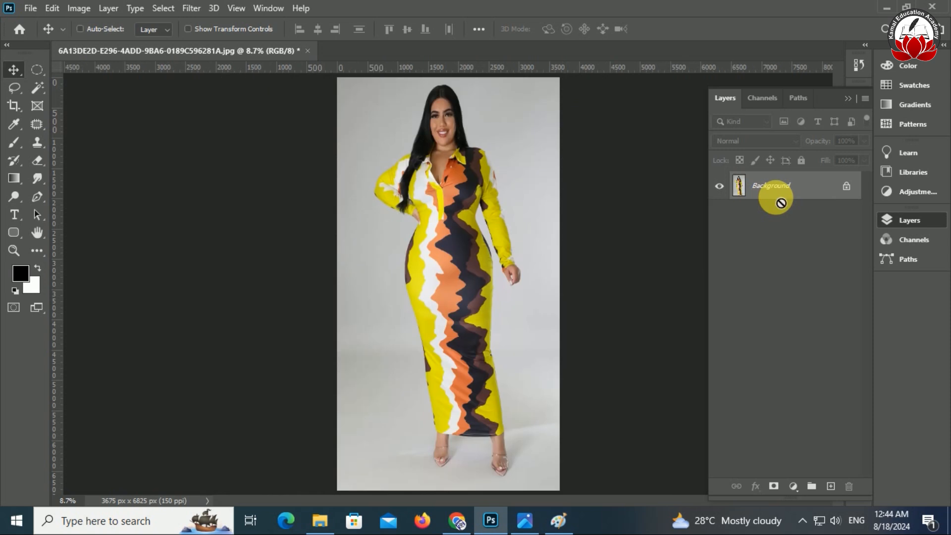
# Duplicate the Background layer and unlock the original Background layer beneath the copy
pyautogui.hotkey('ctrl', 'j')
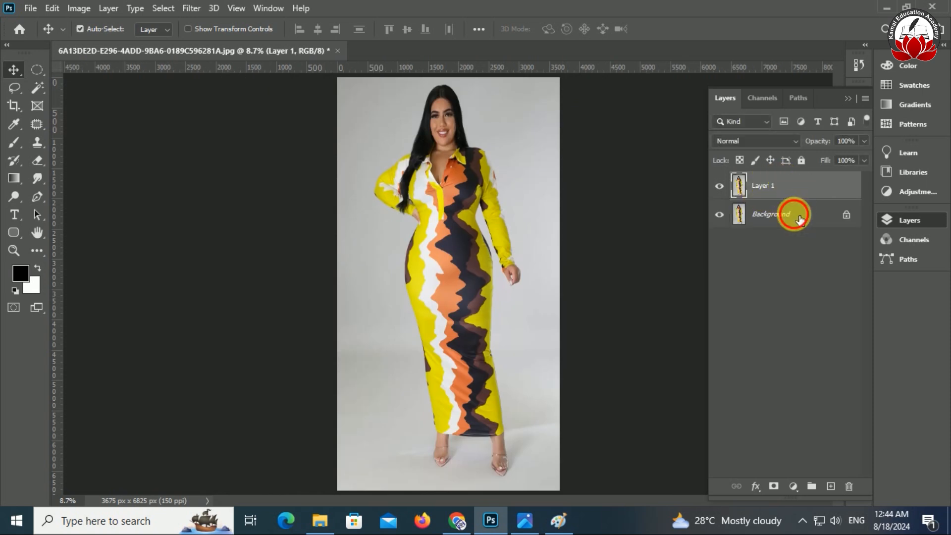
pyautogui.click(799, 219)
pyautogui.click(846, 215)
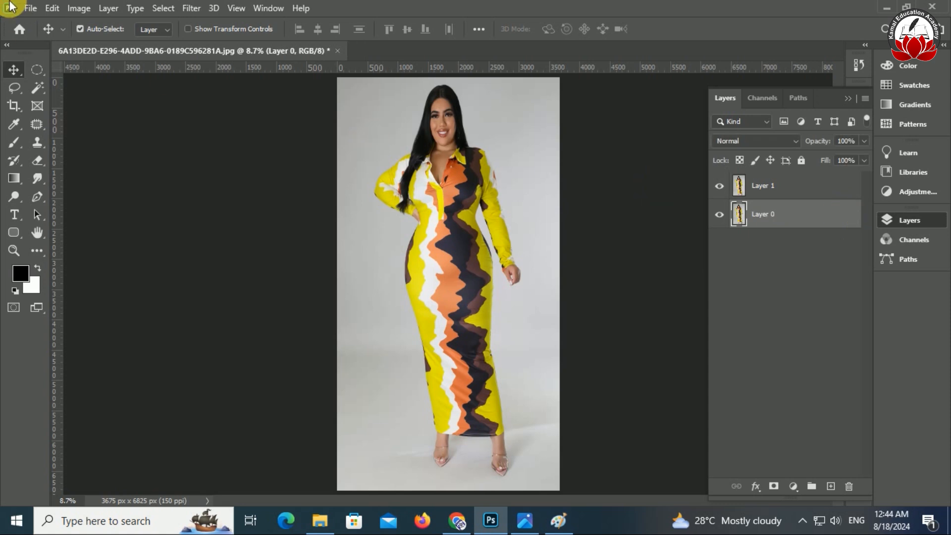
# Widen the canvas of the two-layer document to 200 percent, anchoring the existing content at the middle left
pyautogui.click(86, 8)
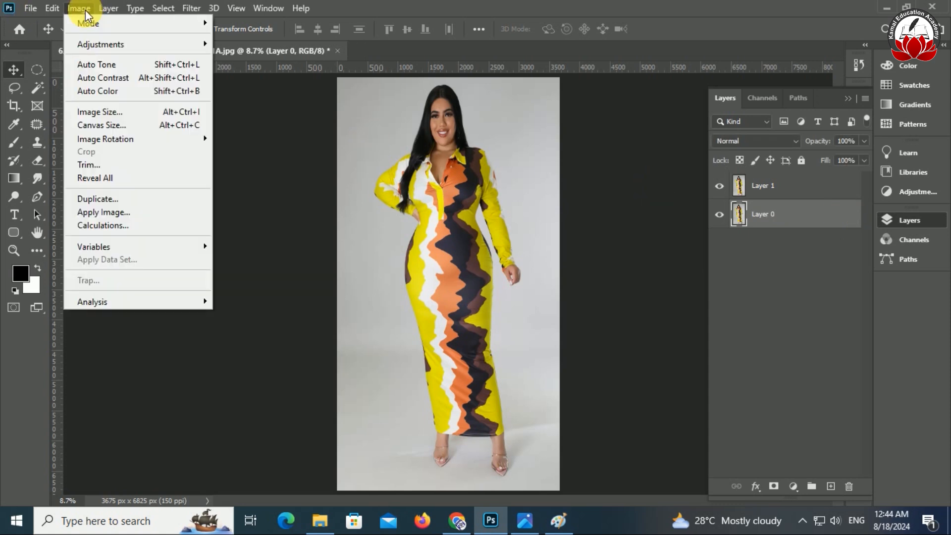
pyautogui.click(172, 126)
pyautogui.click(289, 256)
pyautogui.click(369, 180)
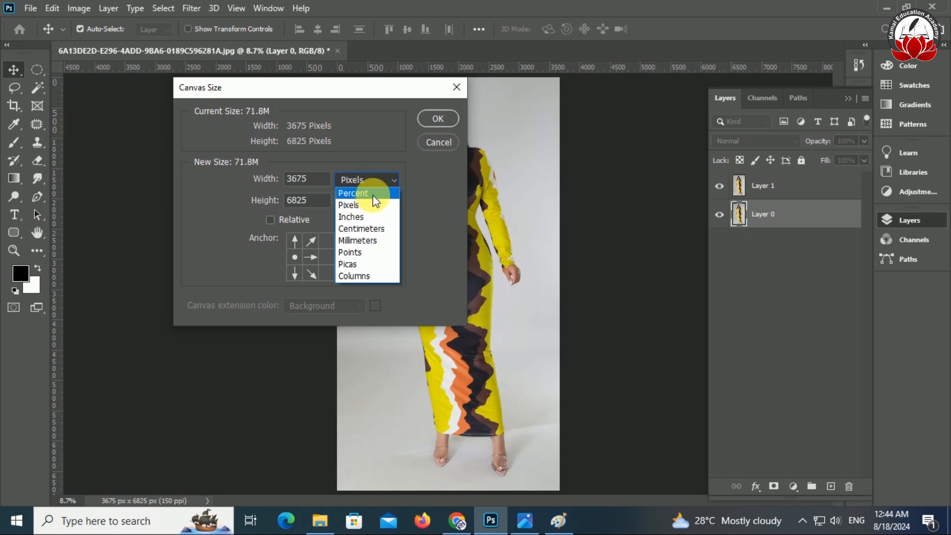
pyautogui.click(352, 193)
pyautogui.doubleClick(306, 179)
pyautogui.write('200')
pyautogui.press('Return')
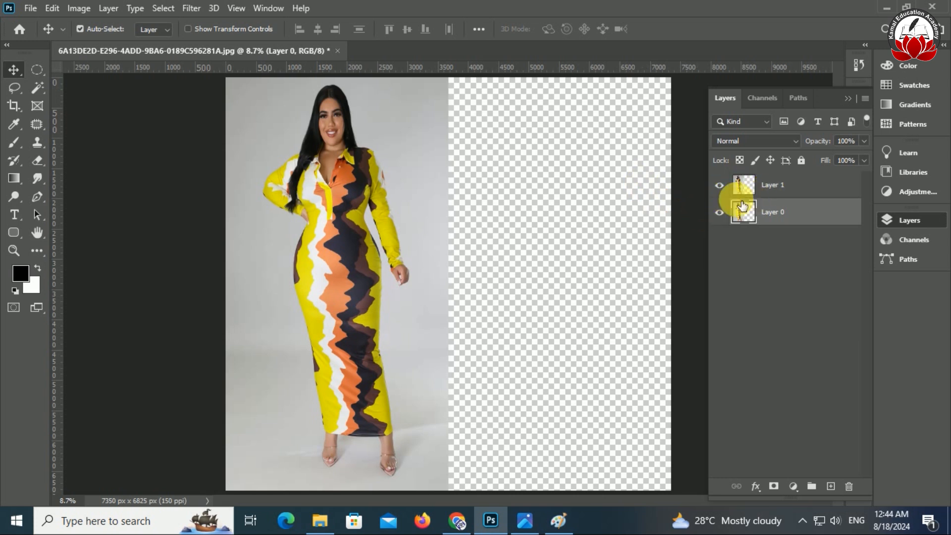
# Hide Layer 1, fill Layer 0 with the white background colour, and show Layer 1 again
pyautogui.click(719, 186)
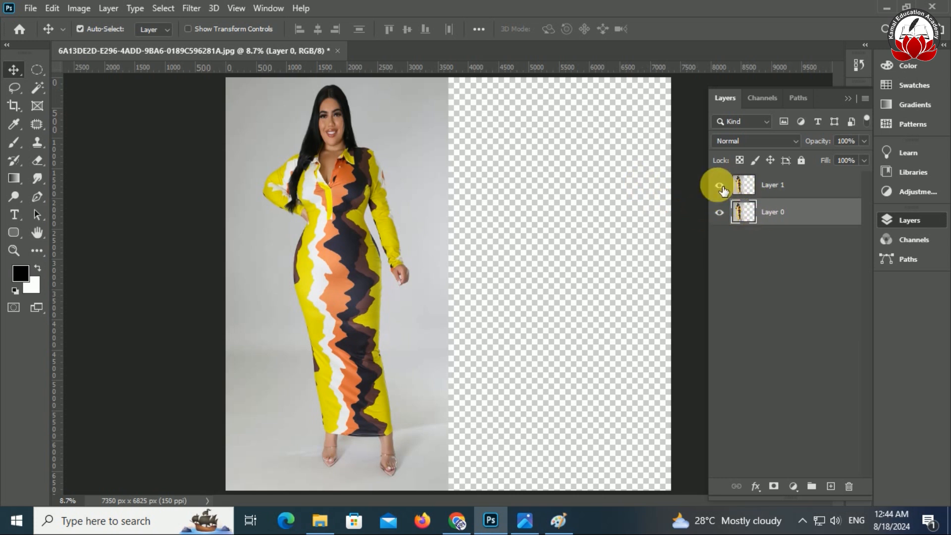
pyautogui.click(719, 212)
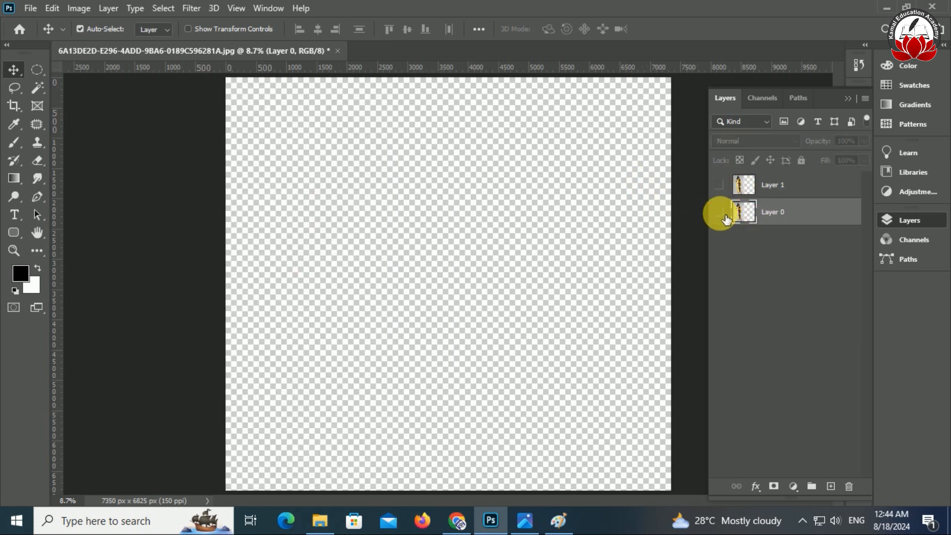
pyautogui.click(719, 212)
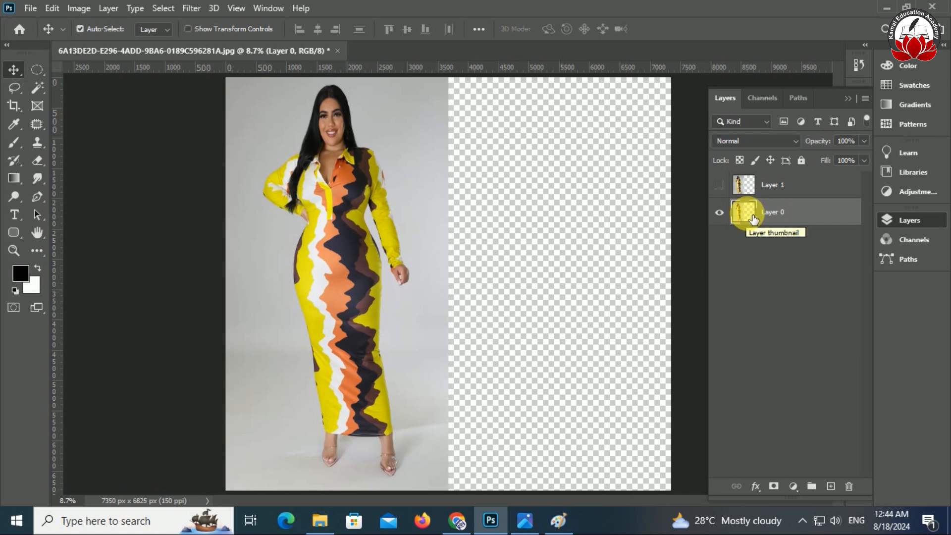
pyautogui.hotkey('ctrl', 'Delete')
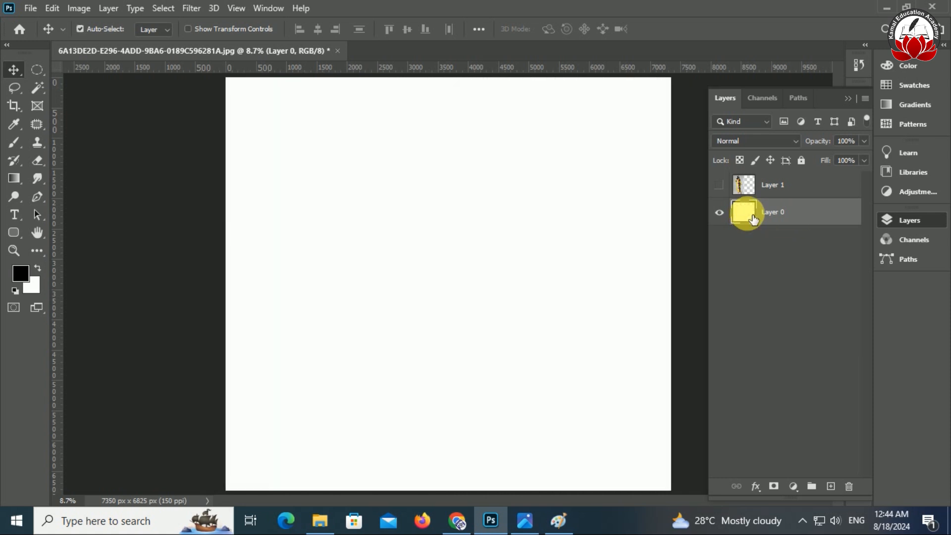
pyautogui.click(718, 186)
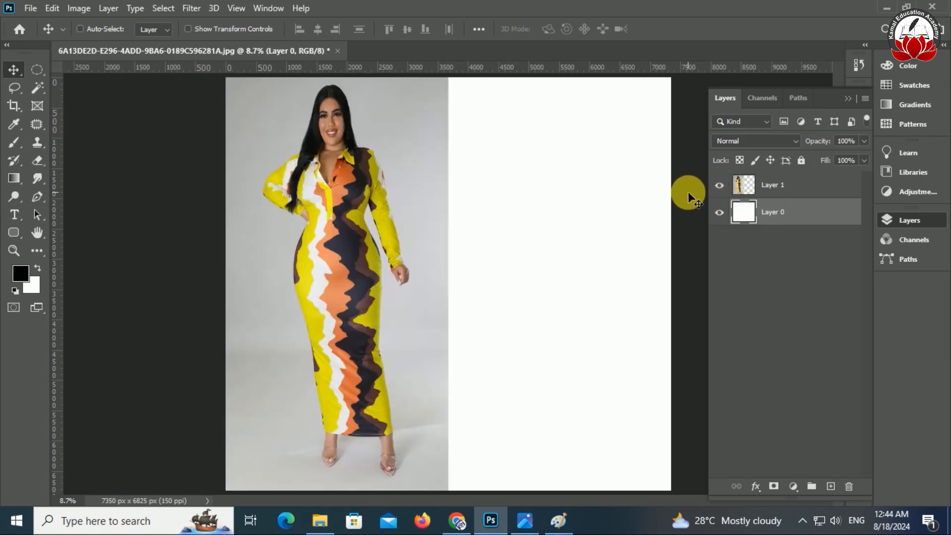
pyautogui.hotkey('ctrl', 't')
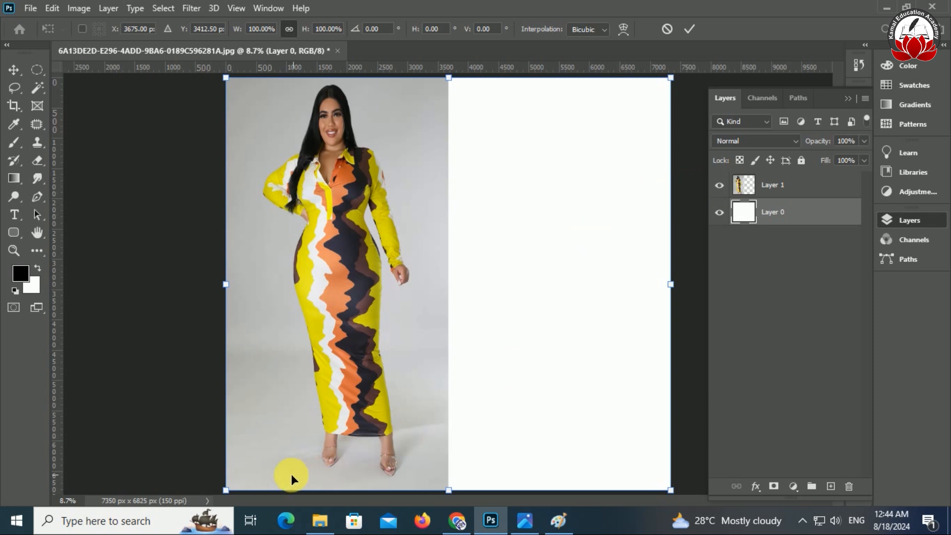
pyautogui.moveTo(225, 490); pyautogui.dragTo(204, 509)
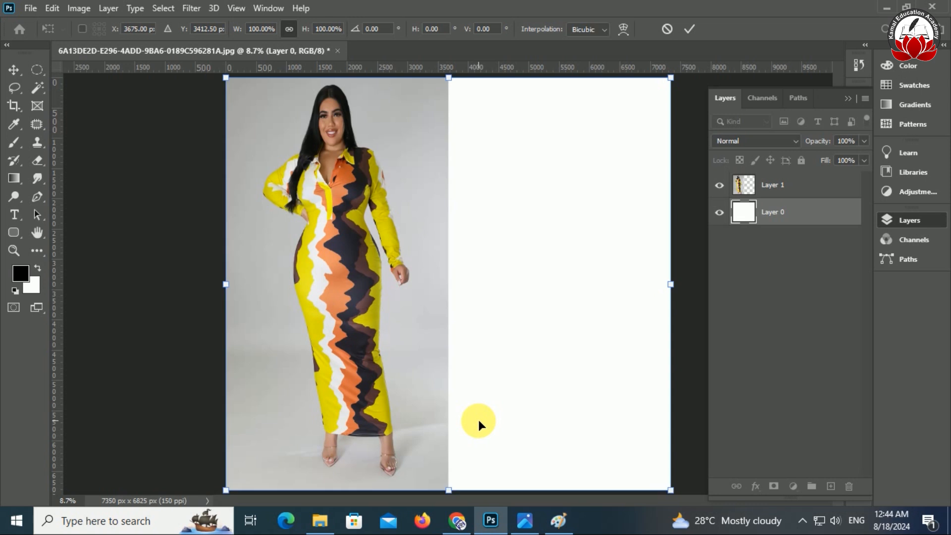
pyautogui.press('Return')
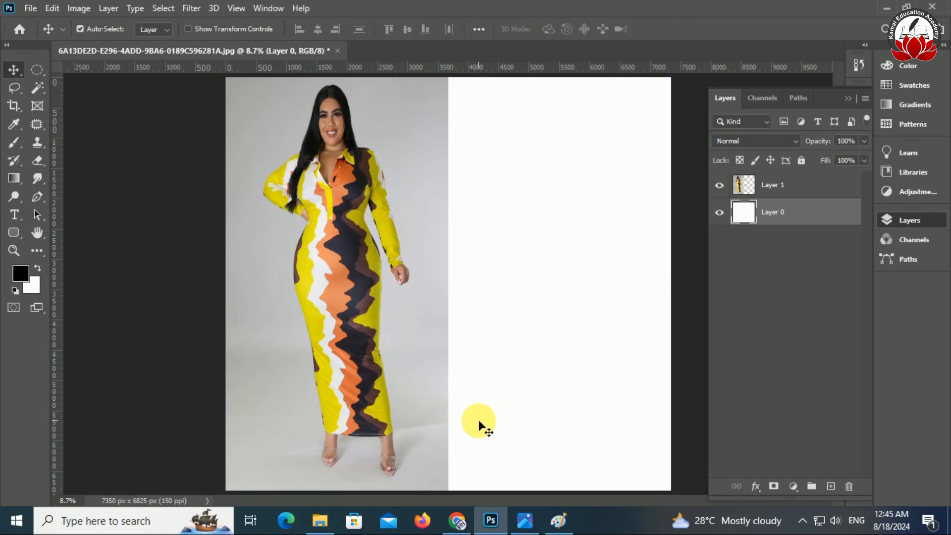
# Enlarge Layer 1 to about 142 percent and shift the photo so its right edge meets the middle of the canvas
pyautogui.click(821, 185)
pyautogui.hotkey('ctrl', 't')
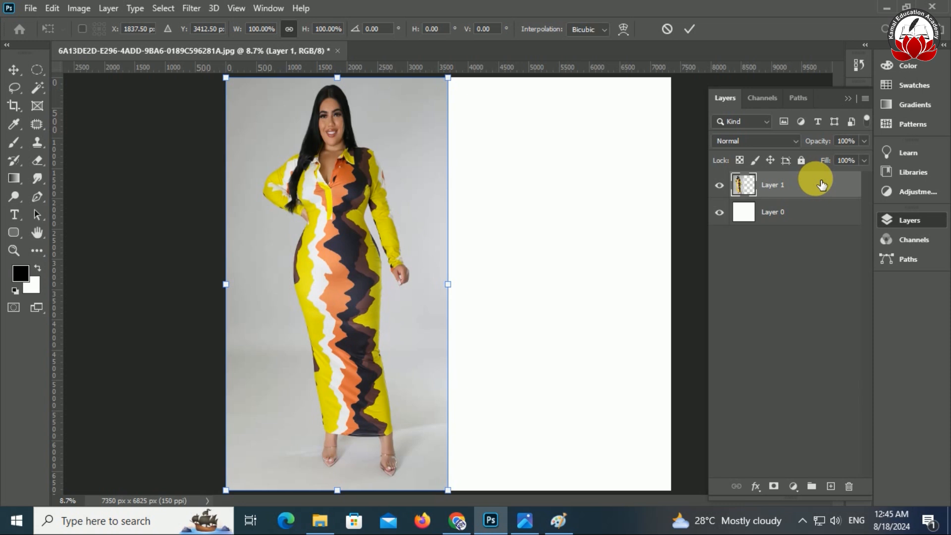
pyautogui.hotkey('ctrl', '-')
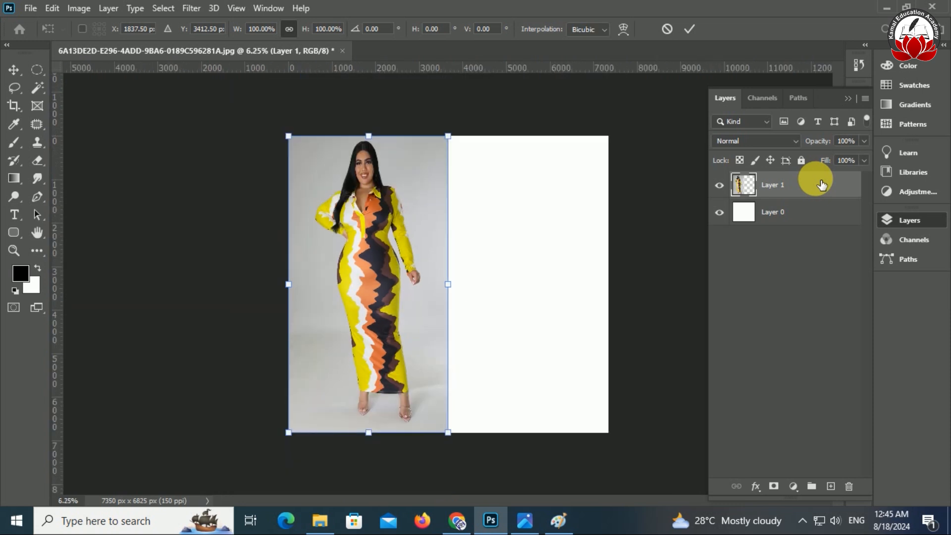
pyautogui.moveTo(288, 432); pyautogui.dragTo(245, 473)
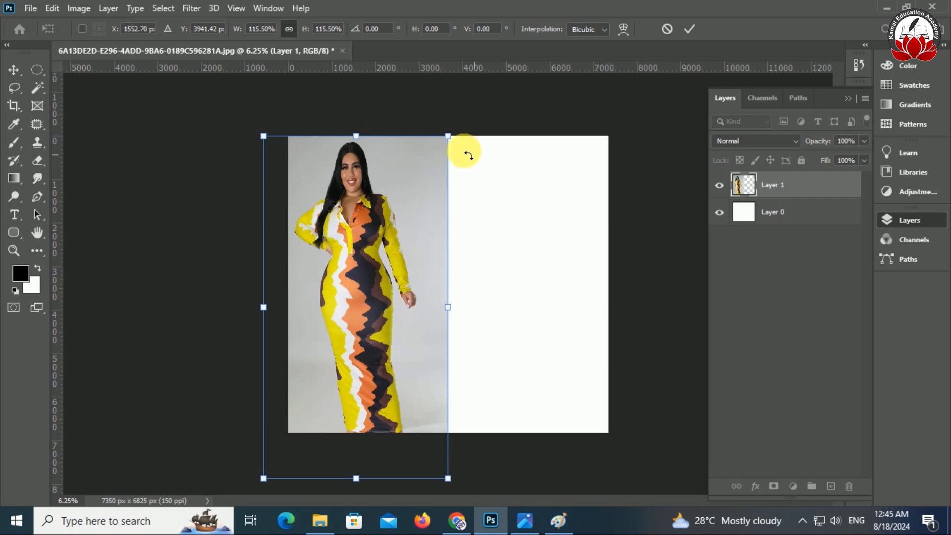
pyautogui.moveTo(450, 137); pyautogui.dragTo(523, 91)
pyautogui.moveTo(263, 478); pyautogui.dragTo(251, 489)
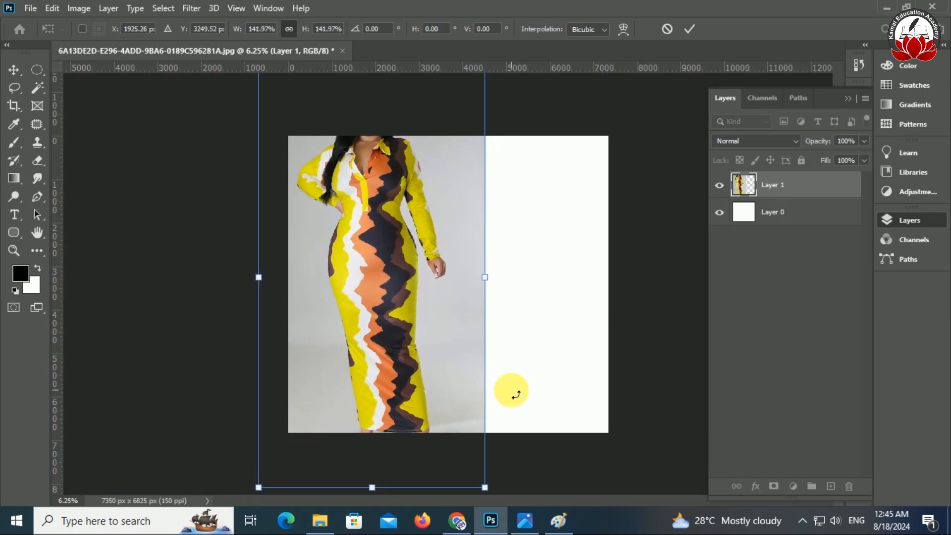
pyautogui.press('Return')
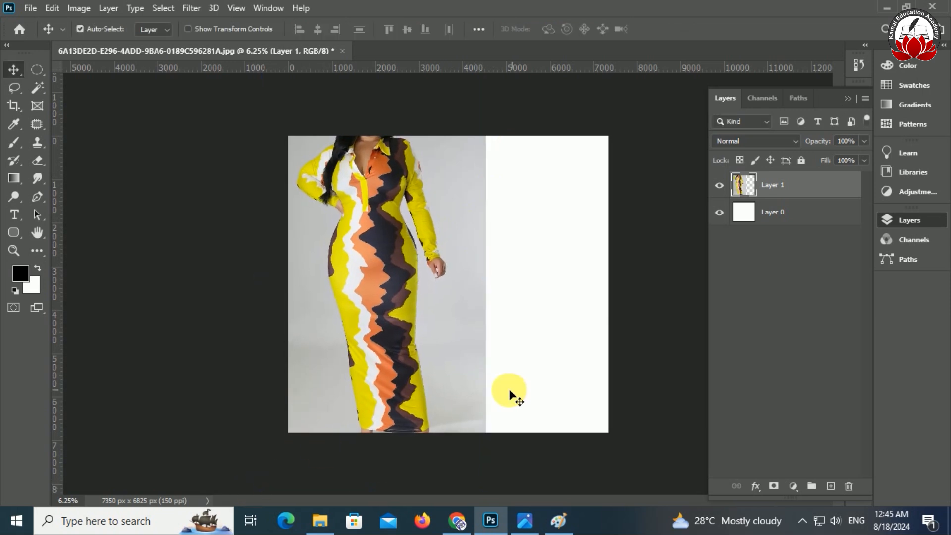
pyautogui.moveTo(441, 373); pyautogui.dragTo(407, 379)
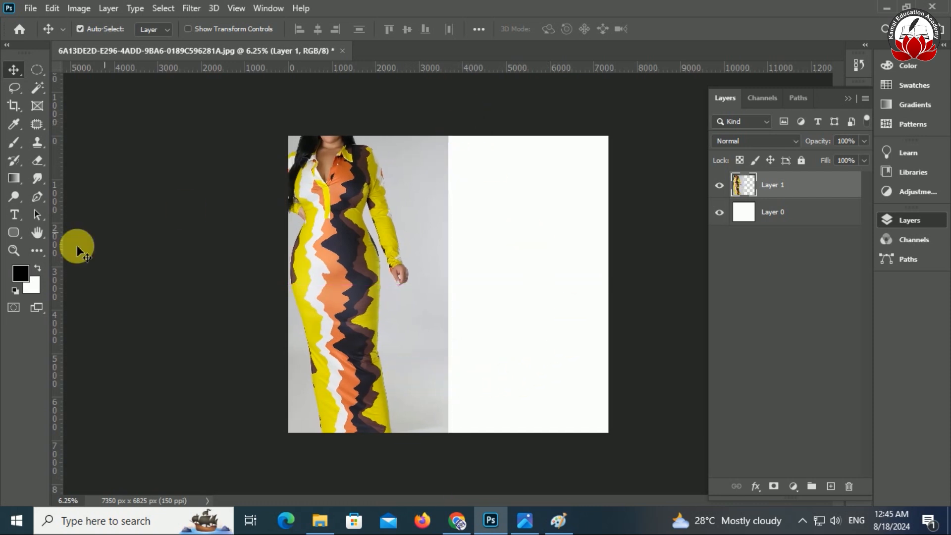
# Place a vertical guide at the middle of the canvas, along the boundary between the photo and the white area
pyautogui.moveTo(57, 297); pyautogui.dragTo(459, 333)
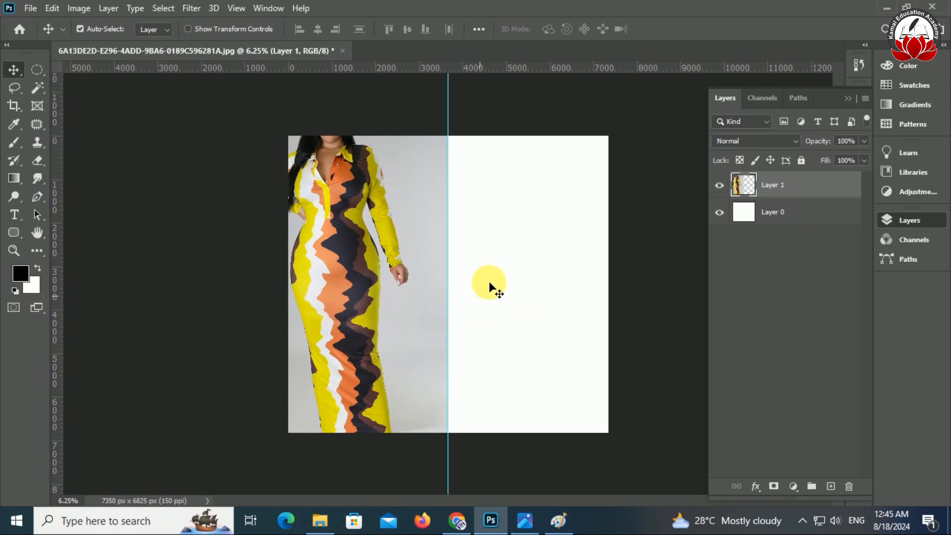
pyautogui.click(494, 228)
pyautogui.press('ctrl')
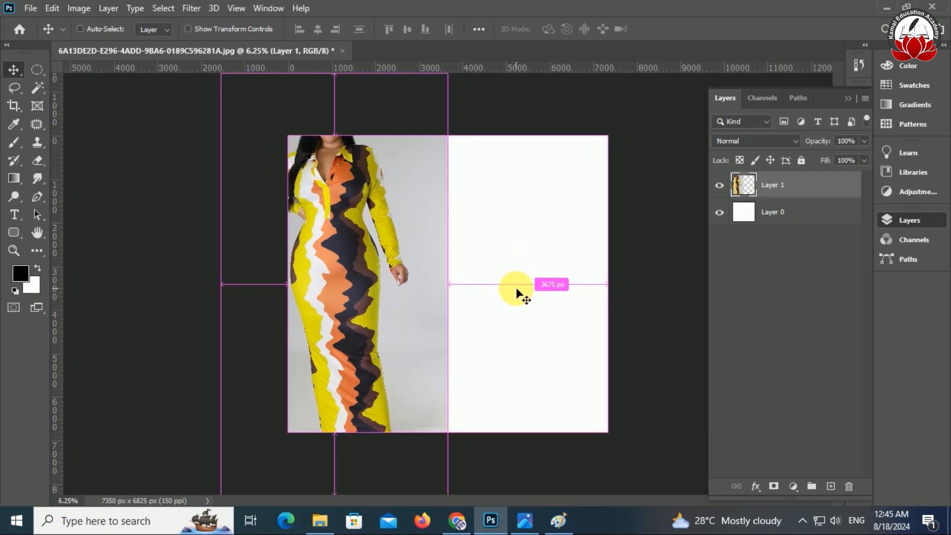
pyautogui.hotkey('ctrl', '+')
pyautogui.hotkey('ctrl', '+')
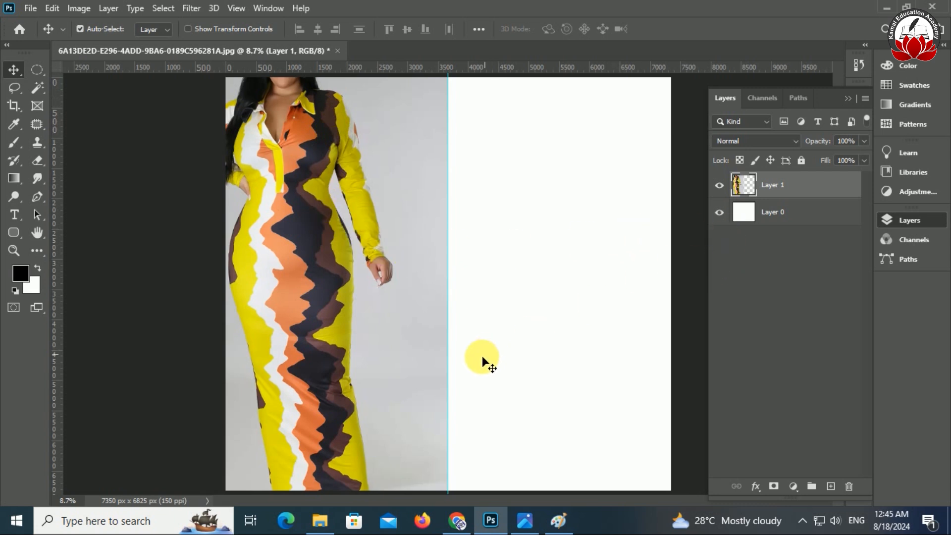
# Trace the full-height dark navy zig zag stripe on the dress as a closed path with the Freeform Pen tool
pyautogui.click(850, 98)
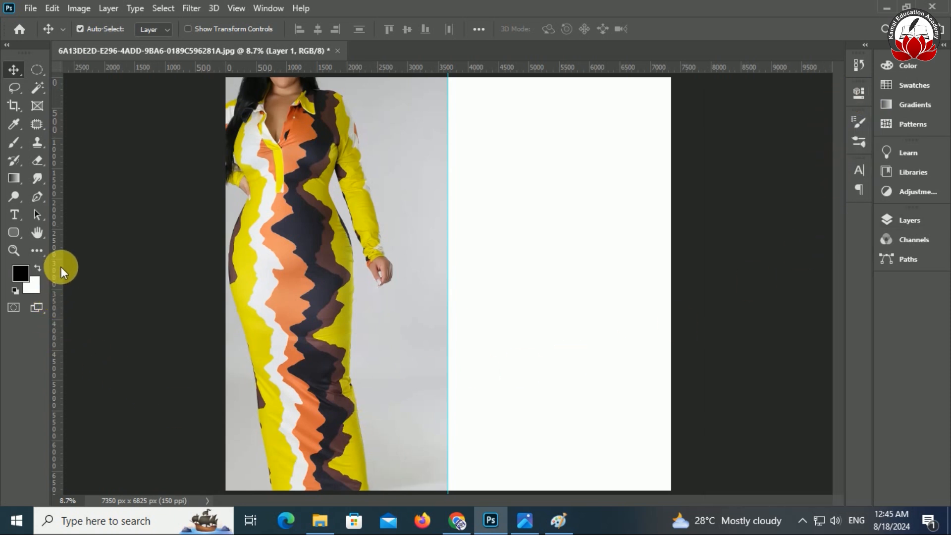
pyautogui.click(36, 198)
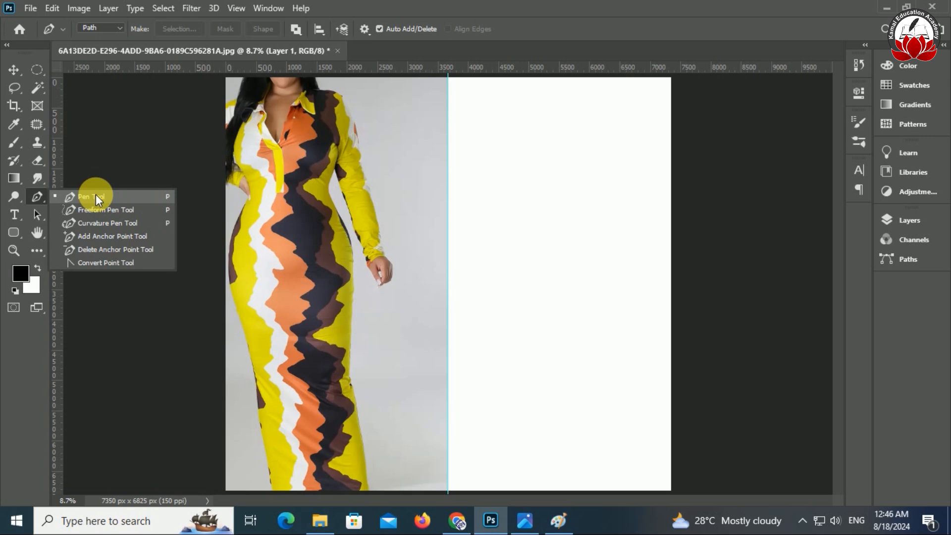
pyautogui.click(96, 195)
pyautogui.click(33, 198)
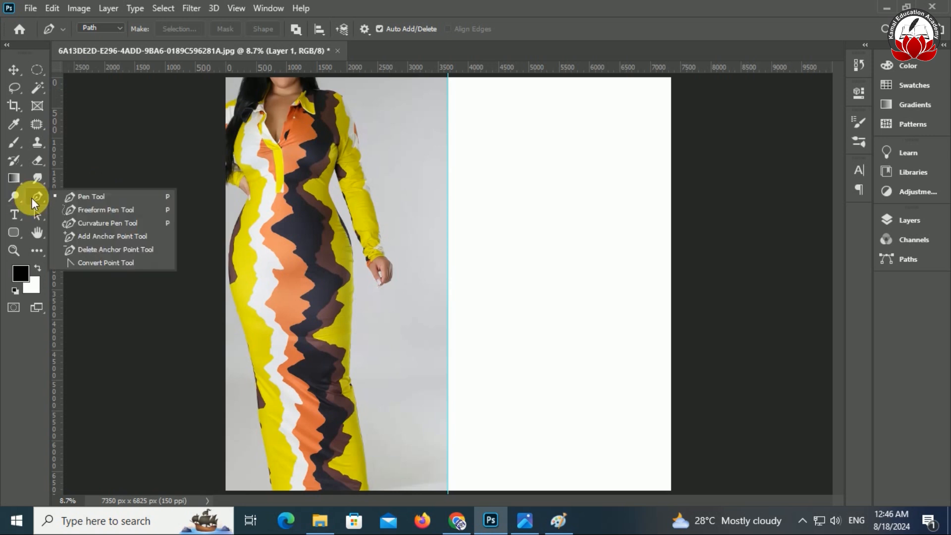
pyautogui.click(99, 210)
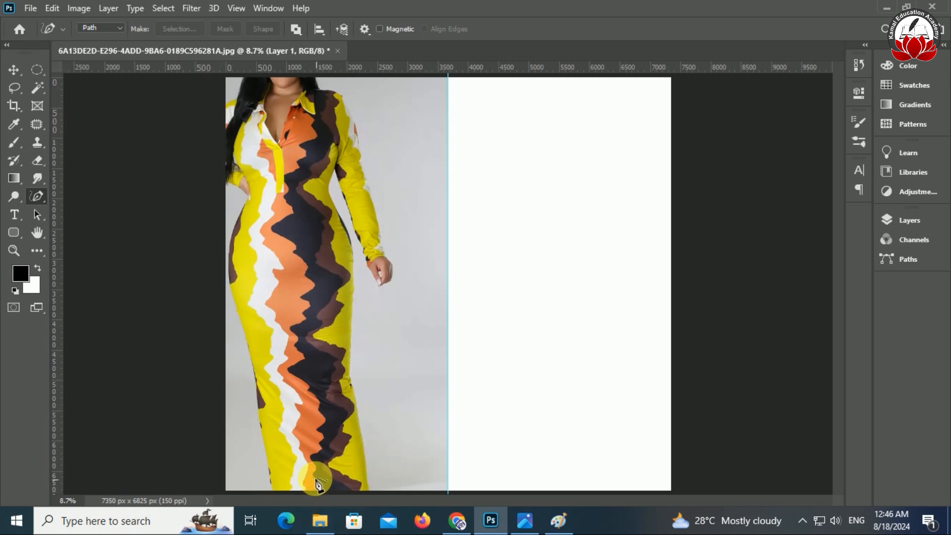
pyautogui.moveTo(320, 476)
pyautogui.mouseDown()
pyautogui.moveTo(319, 398)
pyautogui.moveTo(291, 372)
pyautogui.moveTo(307, 366)
pyautogui.moveTo(294, 335)
pyautogui.moveTo(311, 305)
pyautogui.moveTo(301, 296)
pyautogui.moveTo(299, 252)
pyautogui.moveTo(273, 233)
pyautogui.moveTo(295, 222)
pyautogui.moveTo(291, 185)
pyautogui.moveTo(310, 155)
pyautogui.moveTo(321, 84)
pyautogui.moveTo(333, 81)
pyautogui.moveTo(323, 125)
pyautogui.moveTo(335, 146)
pyautogui.moveTo(315, 174)
pyautogui.mouseUp()
pyautogui.moveTo(310, 181)
pyautogui.mouseDown()
pyautogui.moveTo(300, 186)
pyautogui.moveTo(306, 204)
pyautogui.moveTo(326, 224)
pyautogui.moveTo(314, 257)
pyautogui.moveTo(332, 432)
pyautogui.moveTo(327, 462)
pyautogui.moveTo(349, 500)
pyautogui.moveTo(318, 504)
pyautogui.mouseUp()
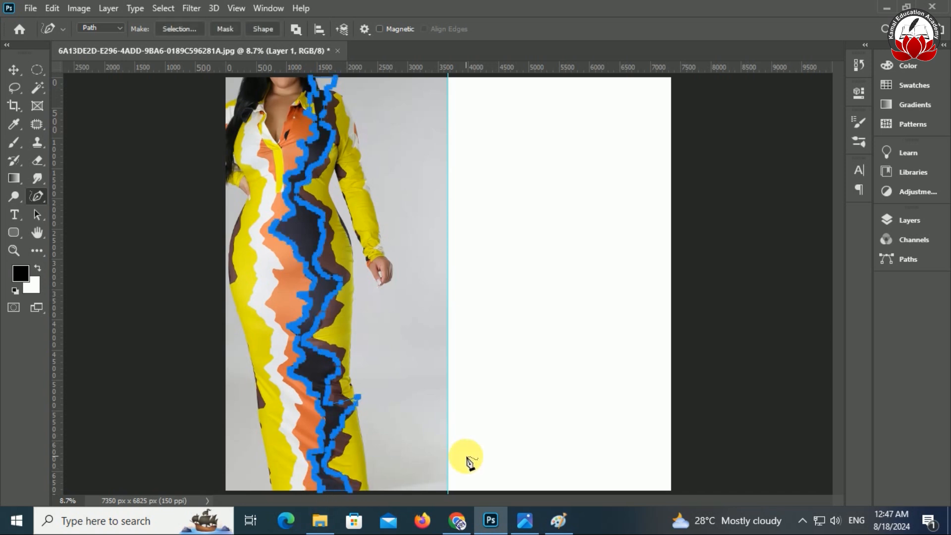
# On a new layer, fill the traced path's selection with dark navy based on the dress colour, and move the stripe onto the white area
pyautogui.click(903, 222)
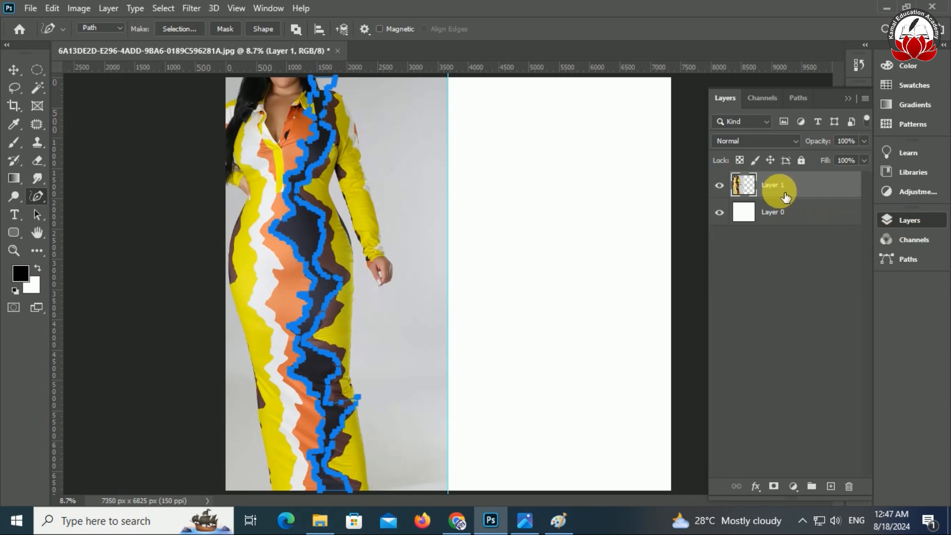
pyautogui.click(830, 486)
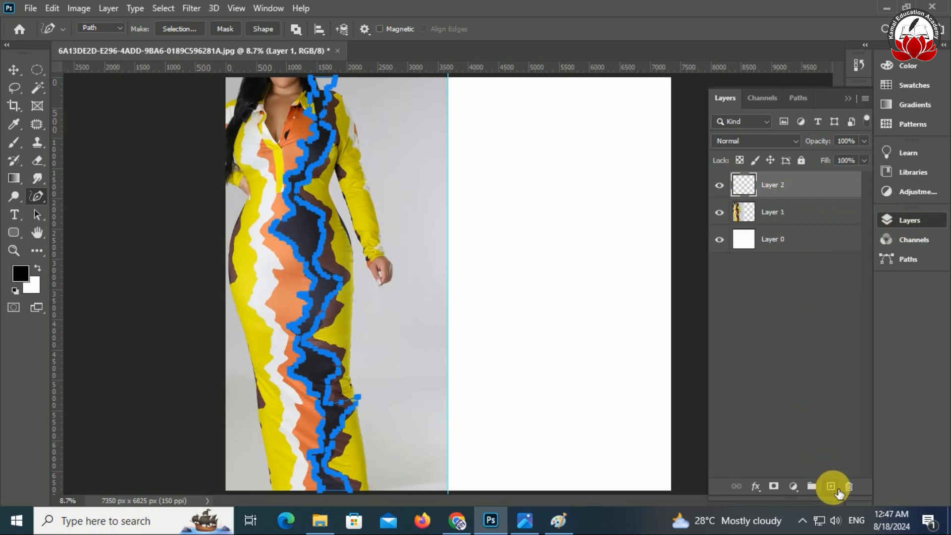
pyautogui.hotkey('ctrl', 'Return')
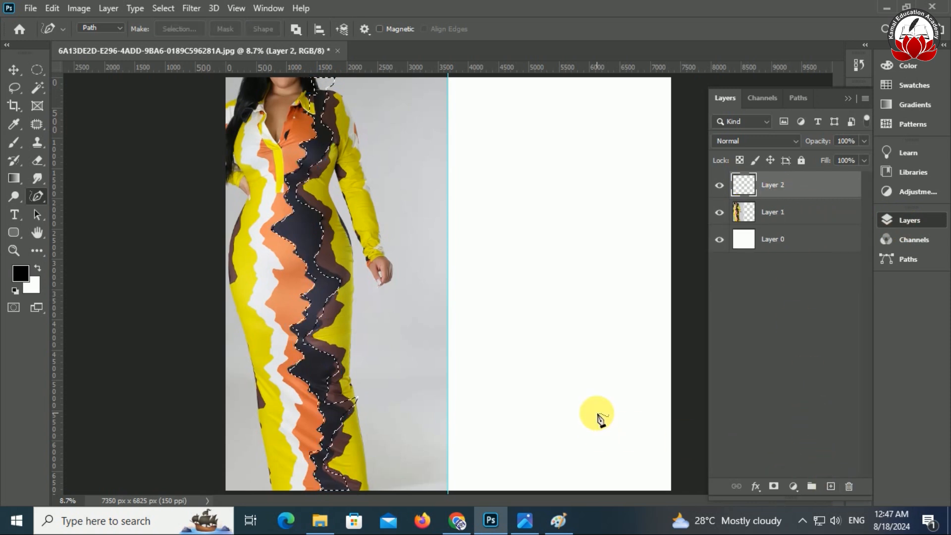
pyautogui.click(21, 274)
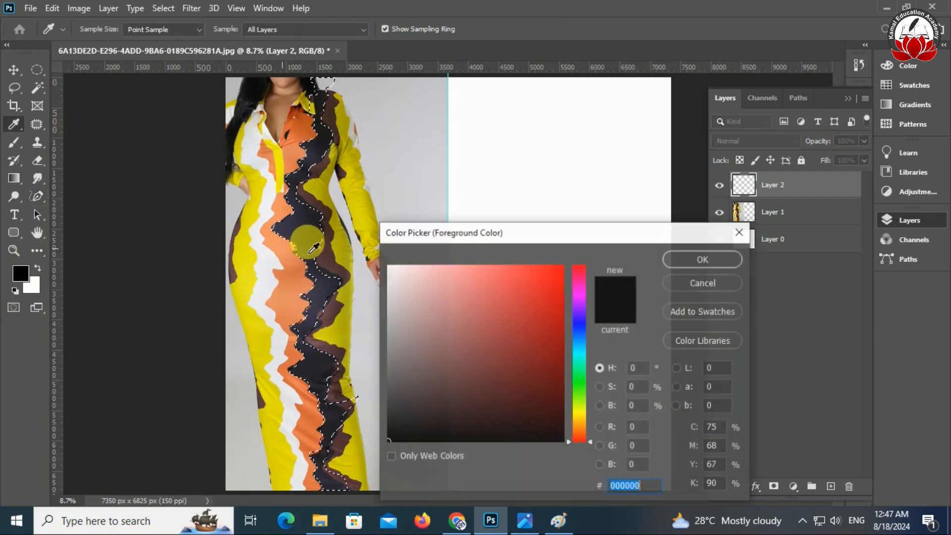
pyautogui.click(289, 226)
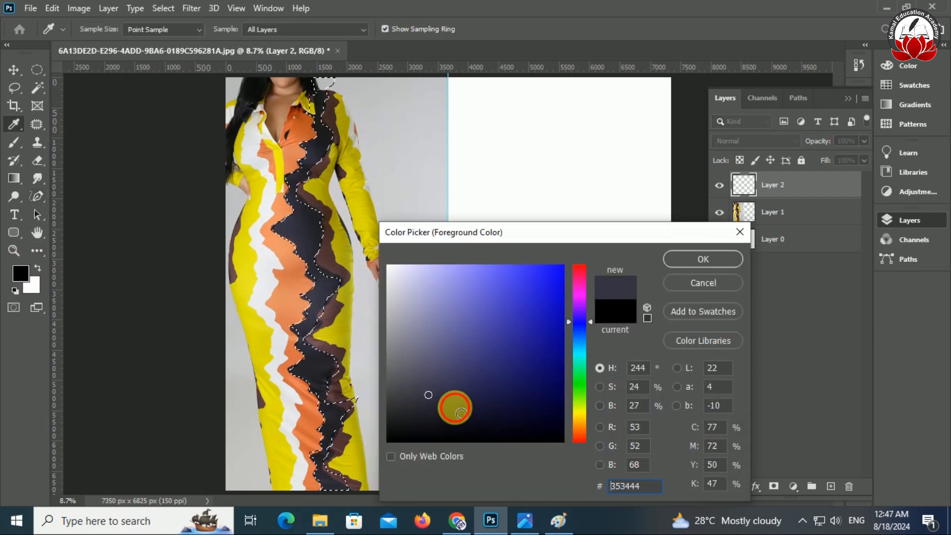
pyautogui.click(681, 258)
pyautogui.hotkey('alt', 'BackSpace')
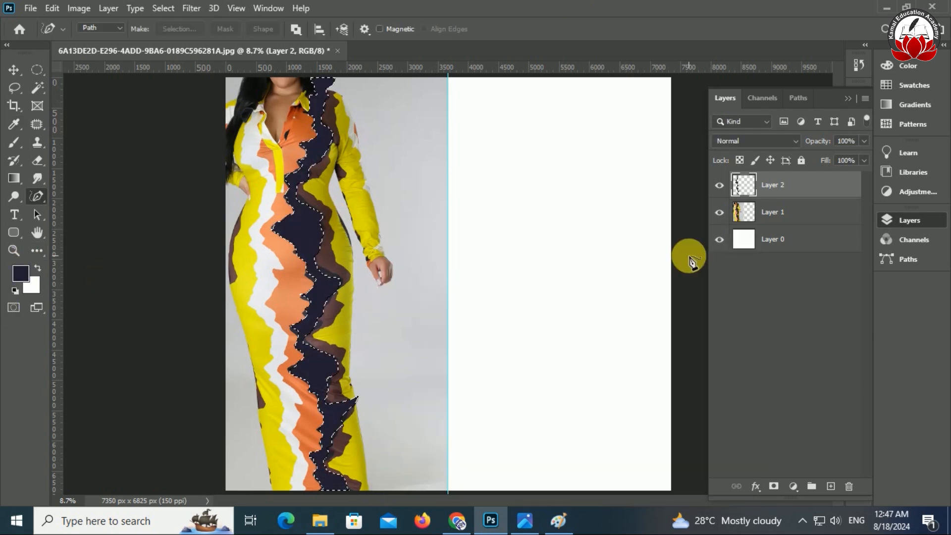
pyautogui.click(13, 70)
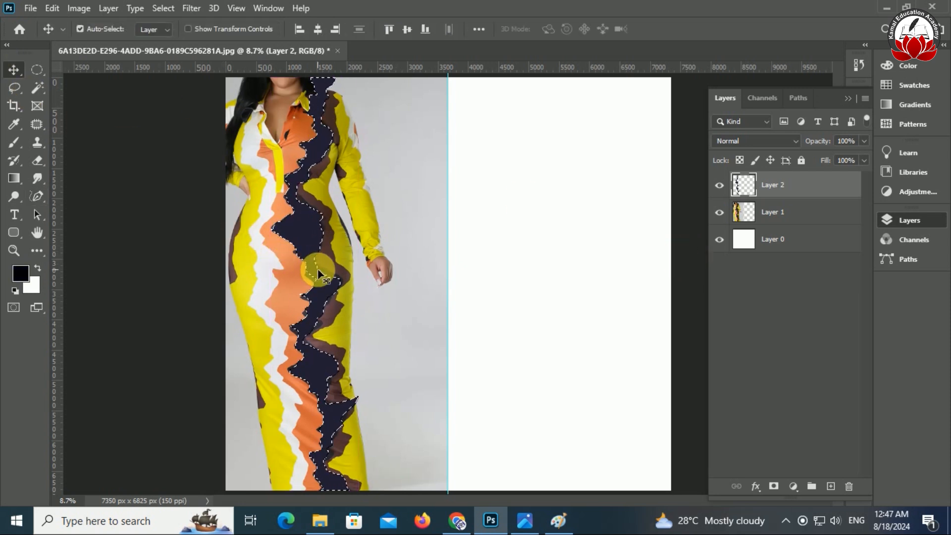
pyautogui.moveTo(314, 269); pyautogui.dragTo(573, 248)
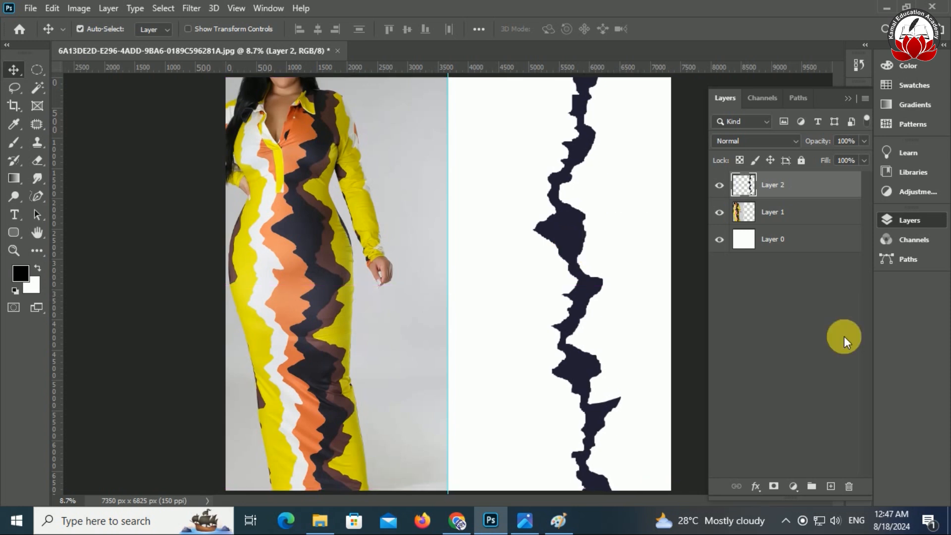
# Lasso the brown zig zag stripe on the dress from shoulder to hem, running the inner edge through the navy stripe
pyautogui.click(16, 86)
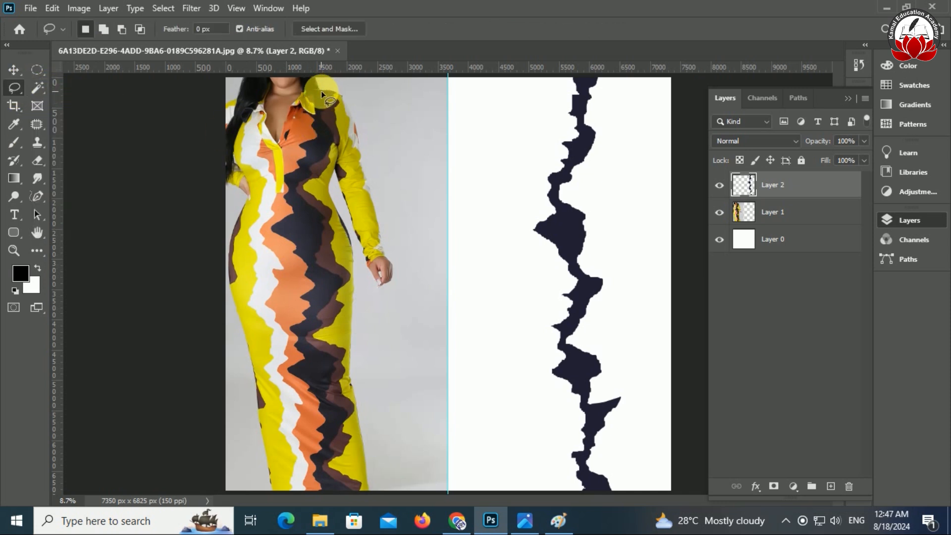
pyautogui.moveTo(335, 94); pyautogui.dragTo(340, 102)
pyautogui.moveTo(340, 135); pyautogui.dragTo(325, 491)
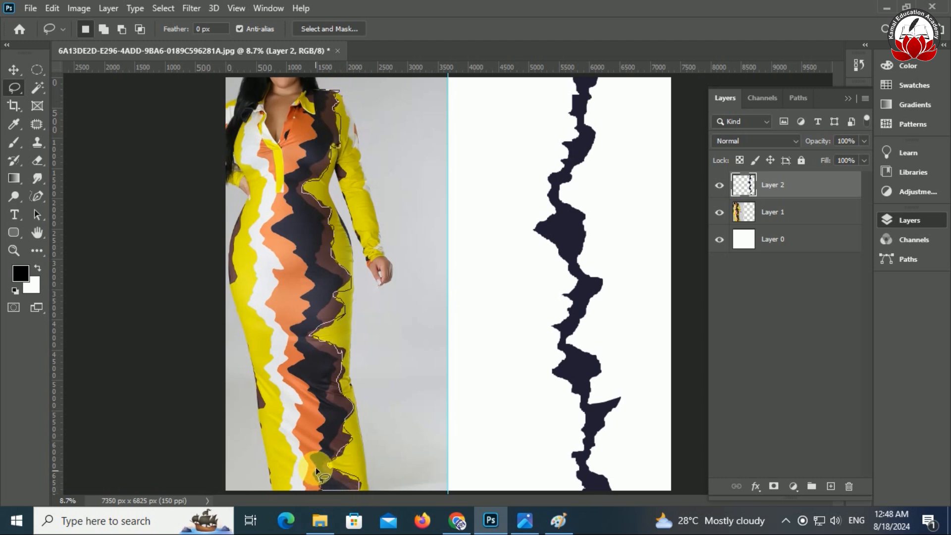
pyautogui.moveTo(317, 389)
pyautogui.mouseDown()
pyautogui.moveTo(299, 339)
pyautogui.moveTo(312, 264)
pyautogui.moveTo(295, 218)
pyautogui.mouseUp()
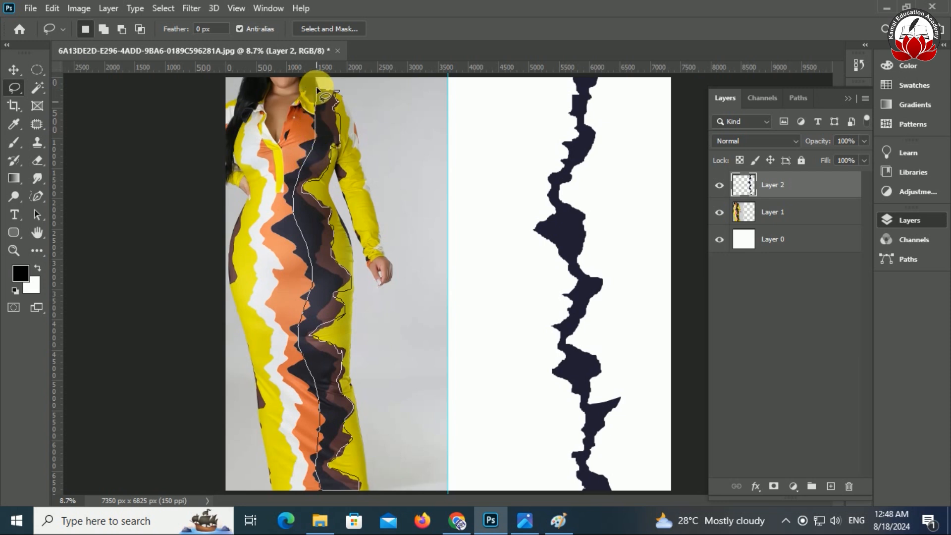
pyautogui.moveTo(318, 90); pyautogui.dragTo(320, 91)
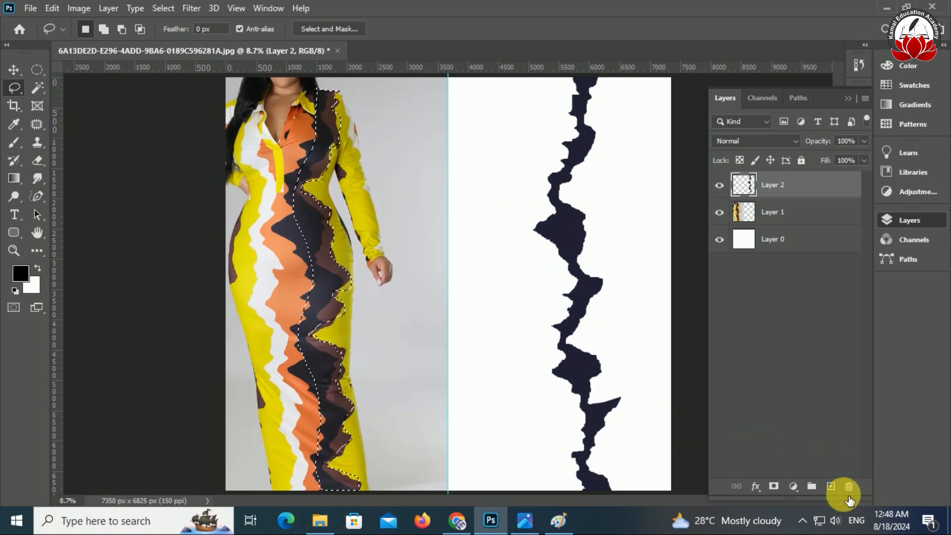
# Fill the lassoed area on a new layer with a dark brown based on the dress's brown stripe
pyautogui.click(830, 486)
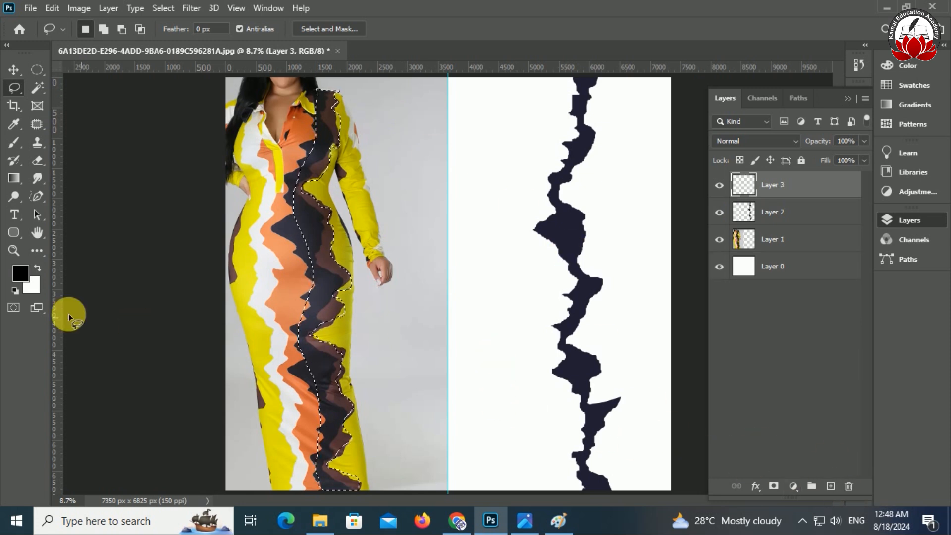
pyautogui.click(20, 272)
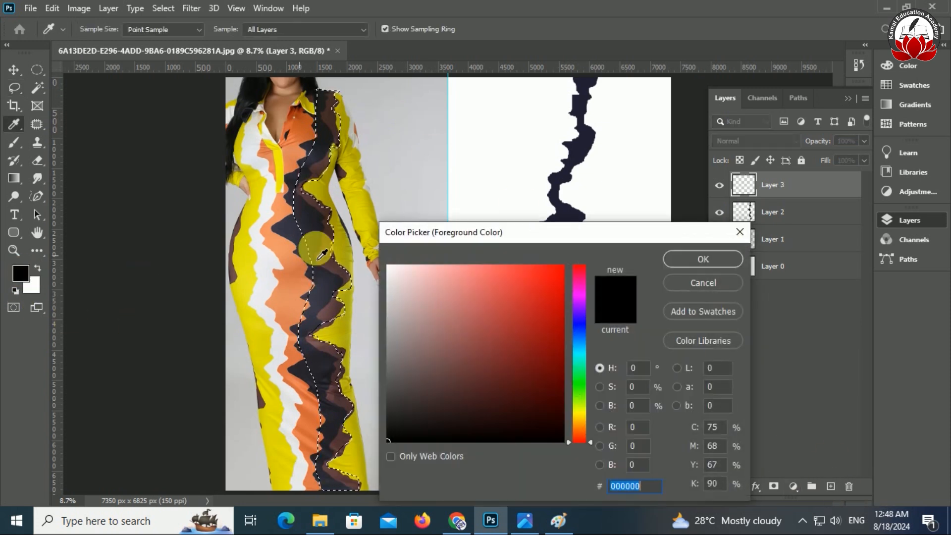
pyautogui.click(315, 164)
pyautogui.click(453, 389)
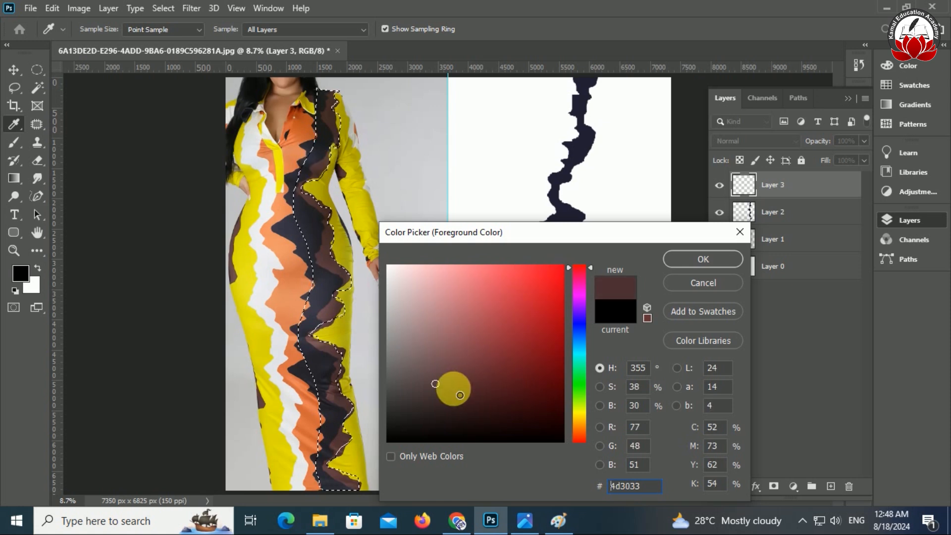
pyautogui.click(689, 257)
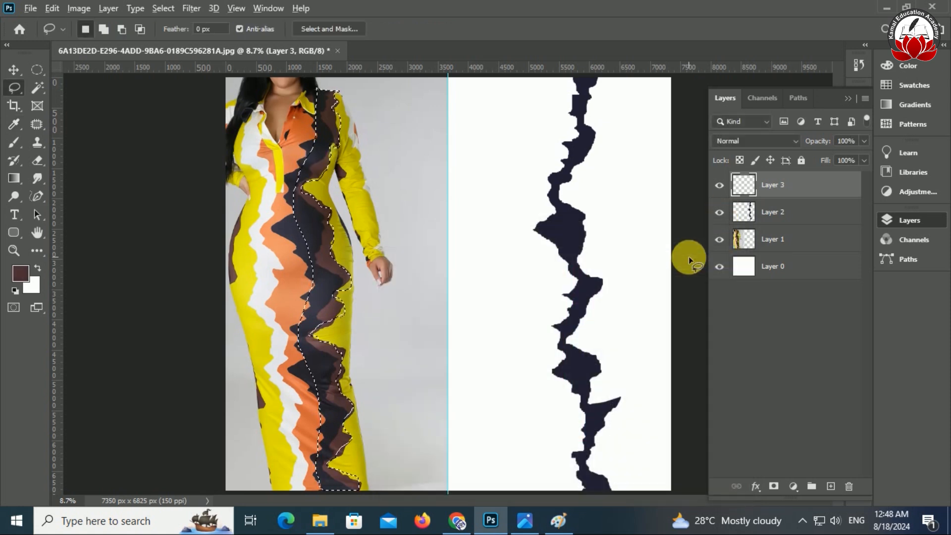
pyautogui.hotkey('alt', 'BackSpace')
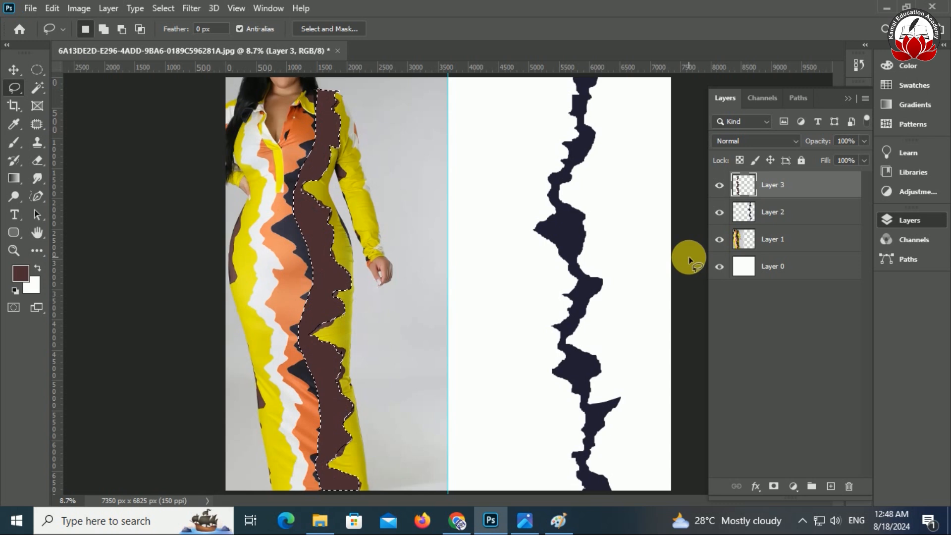
# Deselect, move the brown stripe against the navy stripe on the white area, and place its layer beneath the navy stripe's layer
pyautogui.click(14, 69)
pyautogui.hotkey('ctrl', 'd')
pyautogui.click(332, 255)
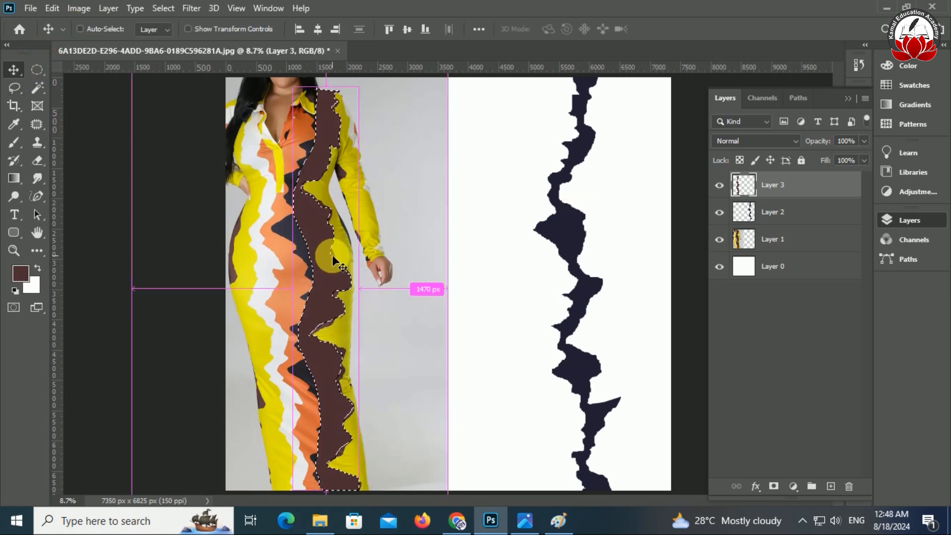
pyautogui.moveTo(328, 267); pyautogui.dragTo(593, 267)
pyautogui.moveTo(779, 187); pyautogui.dragTo(792, 213)
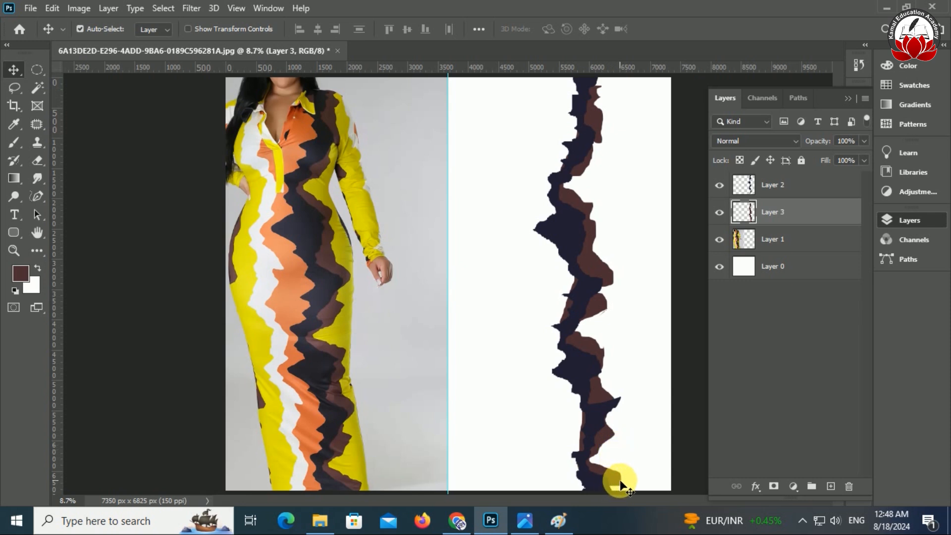
# Scale the brown stripe up slightly so that it spans the full height of the canvas
pyautogui.hotkey('ctrl', 't')
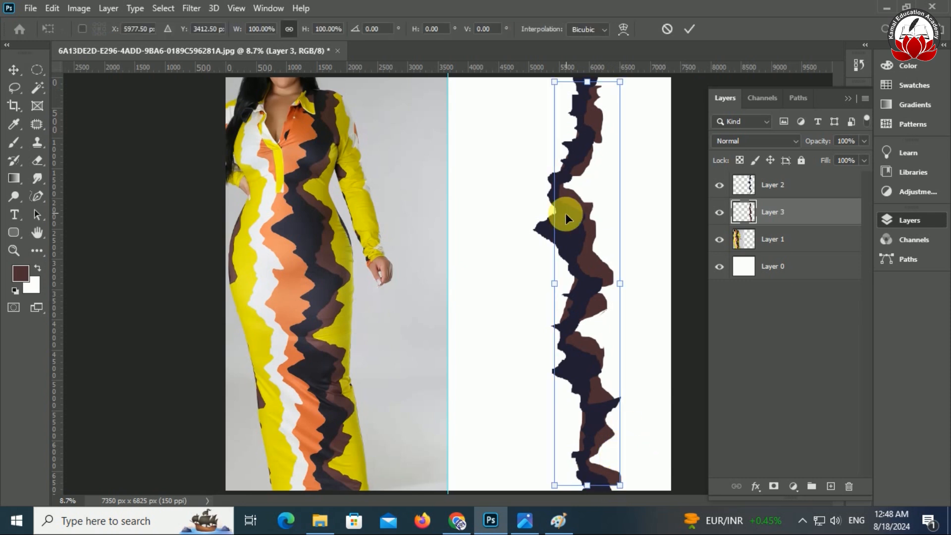
pyautogui.moveTo(623, 87)
pyautogui.mouseDown()
pyautogui.moveTo(626, 75)
pyautogui.moveTo(636, 80)
pyautogui.mouseUp()
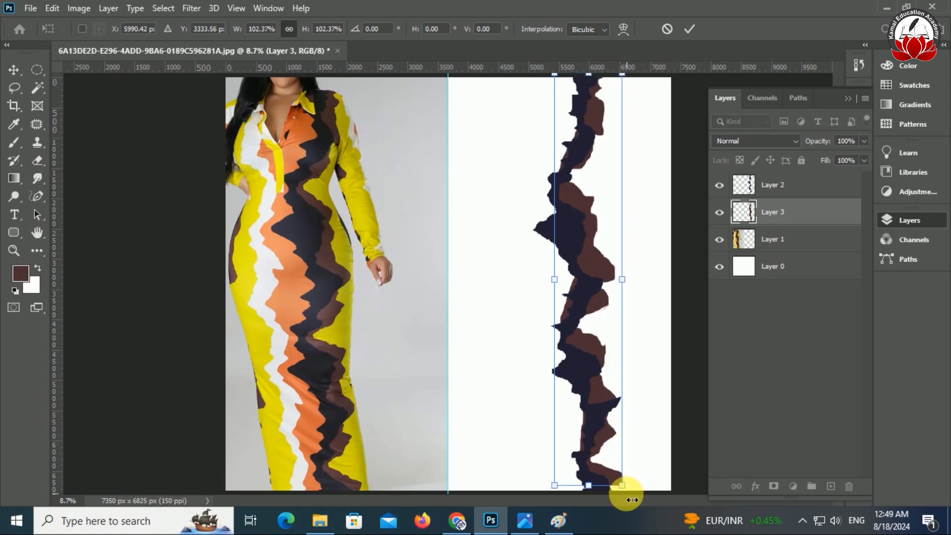
pyautogui.moveTo(622, 484); pyautogui.dragTo(630, 490)
pyautogui.press('Return')
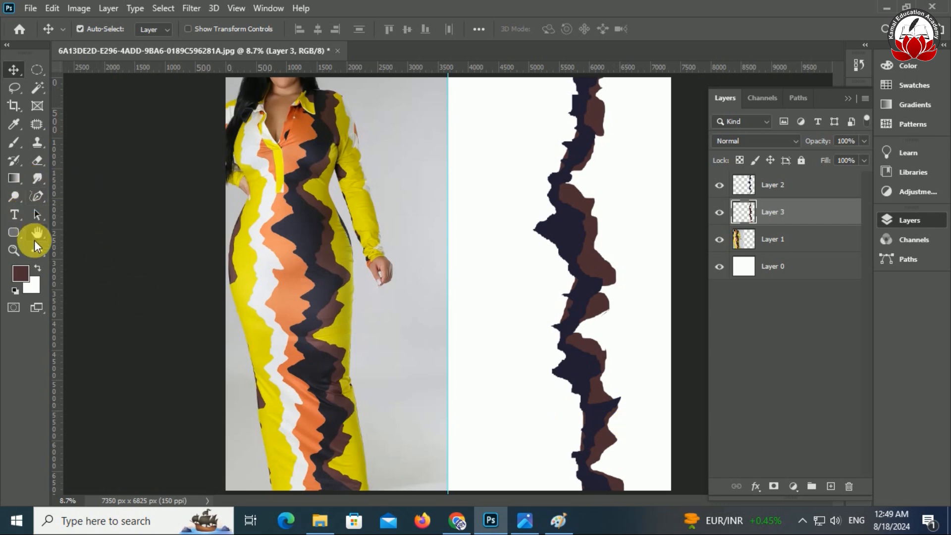
# Trace the orange zig zag stripe with the Freeform Pen as a closed full-height path, running its inner edge through the navy stripe
pyautogui.click(38, 195)
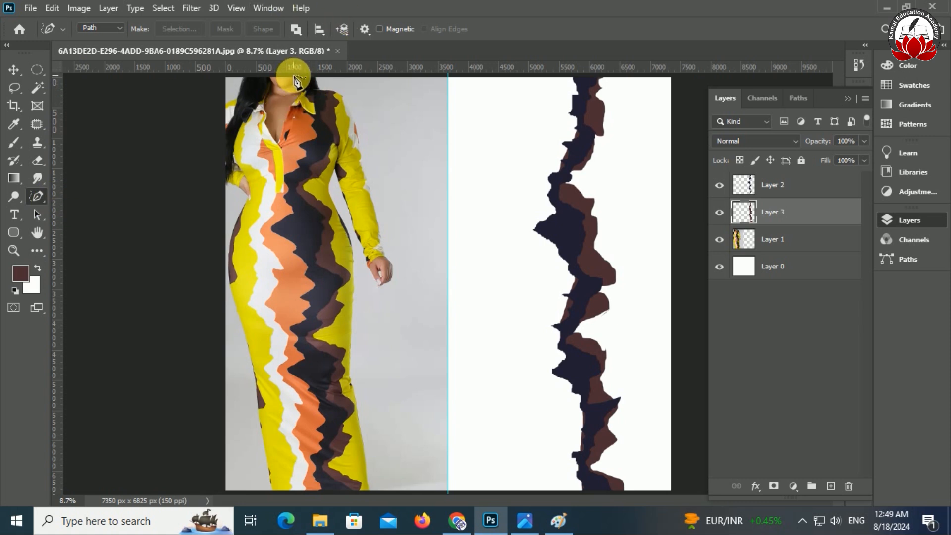
pyautogui.moveTo(298, 80)
pyautogui.mouseDown()
pyautogui.moveTo(276, 124)
pyautogui.moveTo(275, 185)
pyautogui.mouseUp()
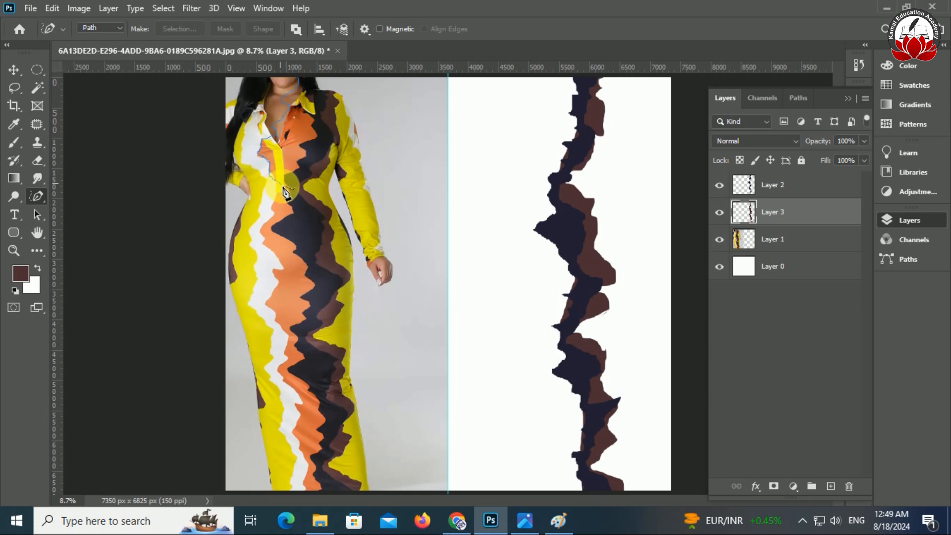
pyautogui.moveTo(270, 229)
pyautogui.mouseDown()
pyautogui.moveTo(326, 498)
pyautogui.moveTo(333, 477)
pyautogui.moveTo(314, 355)
pyautogui.moveTo(323, 254)
pyautogui.moveTo(307, 183)
pyautogui.moveTo(299, 79)
pyautogui.mouseUp()
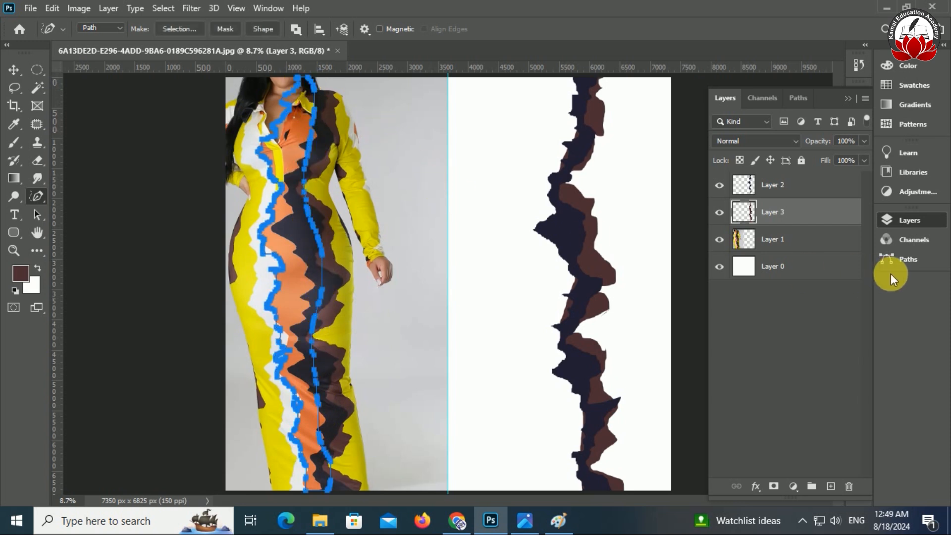
# On a new layer, fill the traced path's selection with a slightly adjusted orange sampled from the dress
pyautogui.click(830, 486)
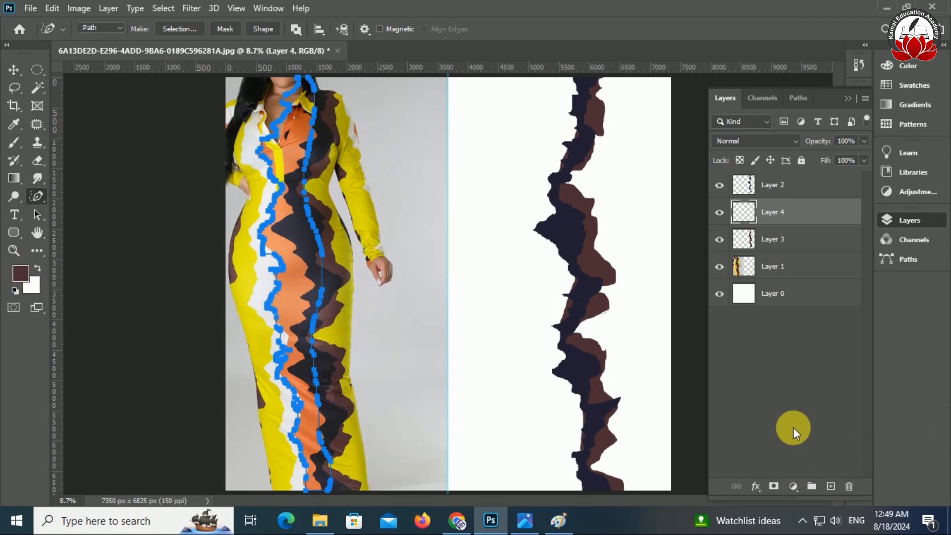
pyautogui.hotkey('ctrl', 'Return')
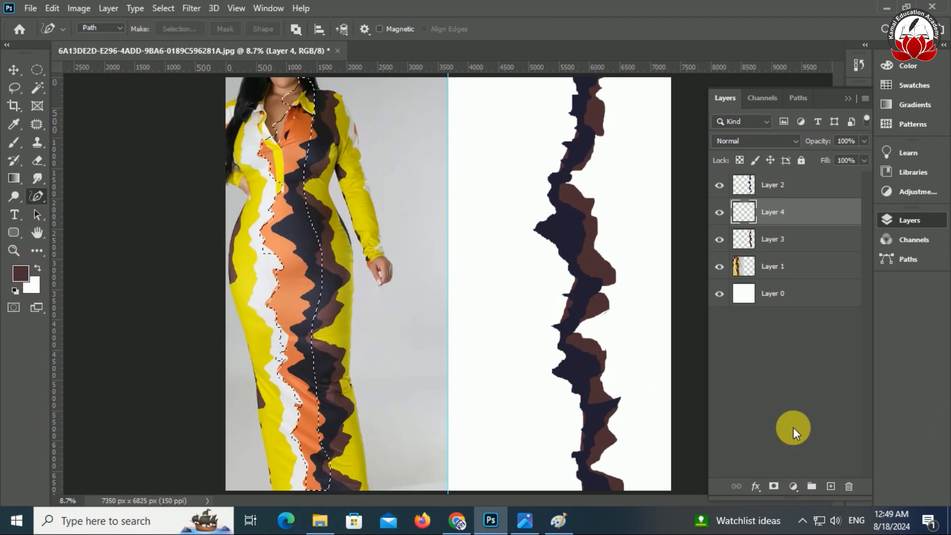
pyautogui.click(15, 275)
pyautogui.click(286, 288)
pyautogui.moveTo(519, 295); pyautogui.dragTo(506, 280)
pyautogui.click(699, 257)
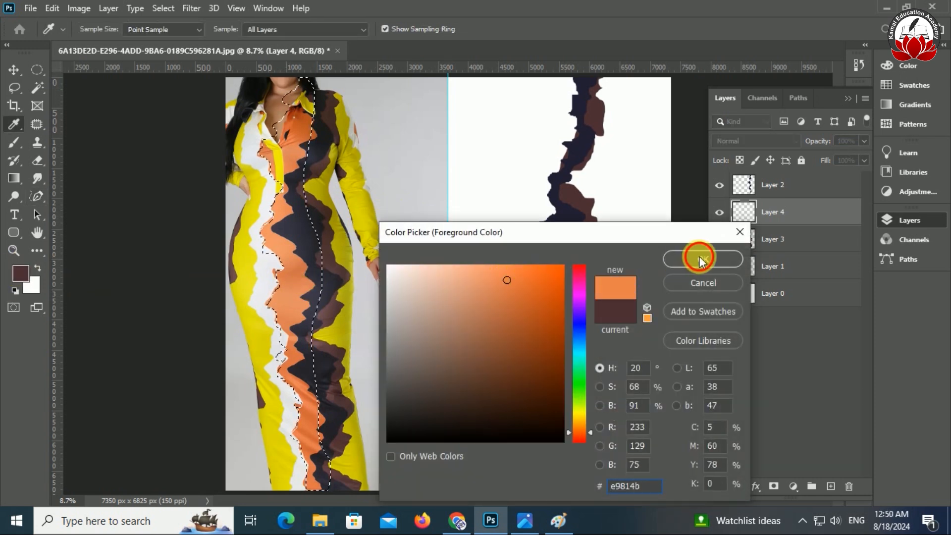
pyautogui.press('p')
pyautogui.hotkey('alt', 'BackSpace')
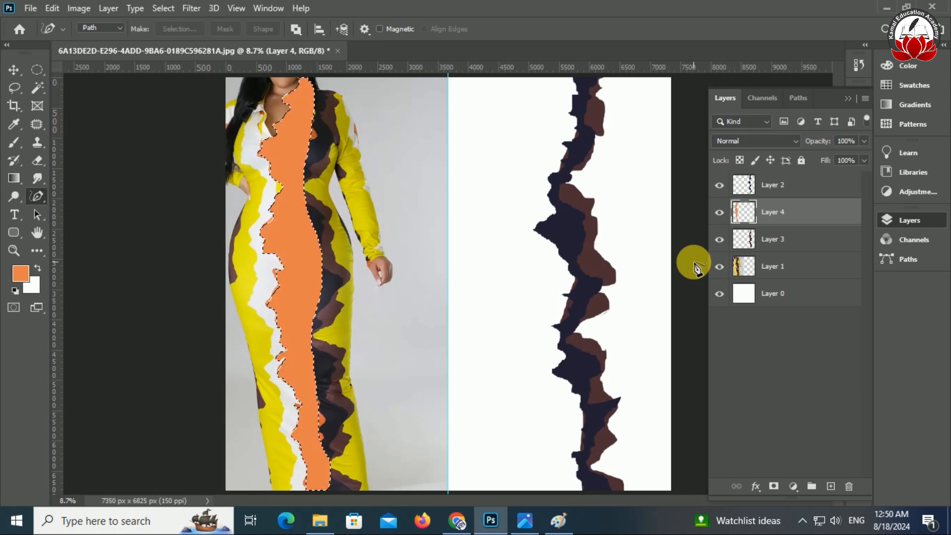
# Deselect and move the orange stripe over beside the navy stripe so that its inner edge tucks beneath the navy
pyautogui.click(13, 70)
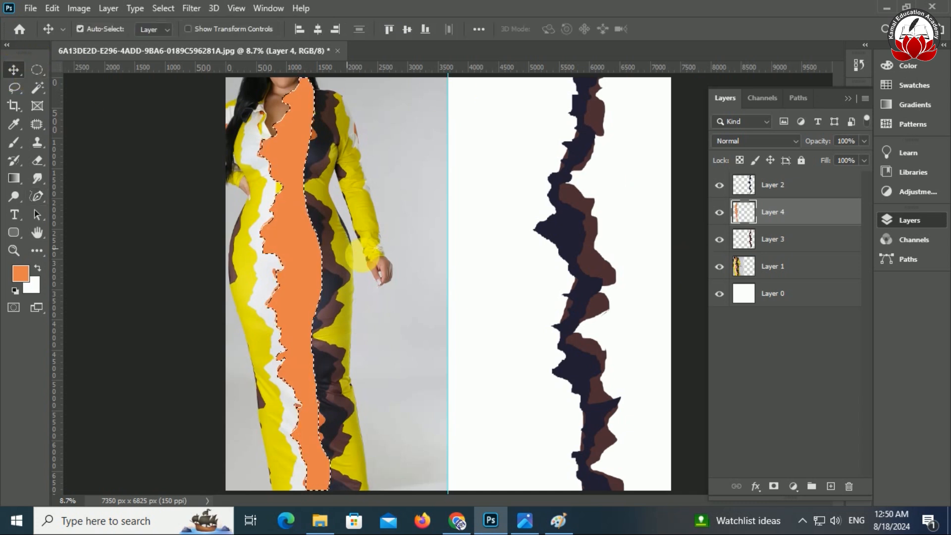
pyautogui.click(404, 267)
pyautogui.hotkey('ctrl', 'd')
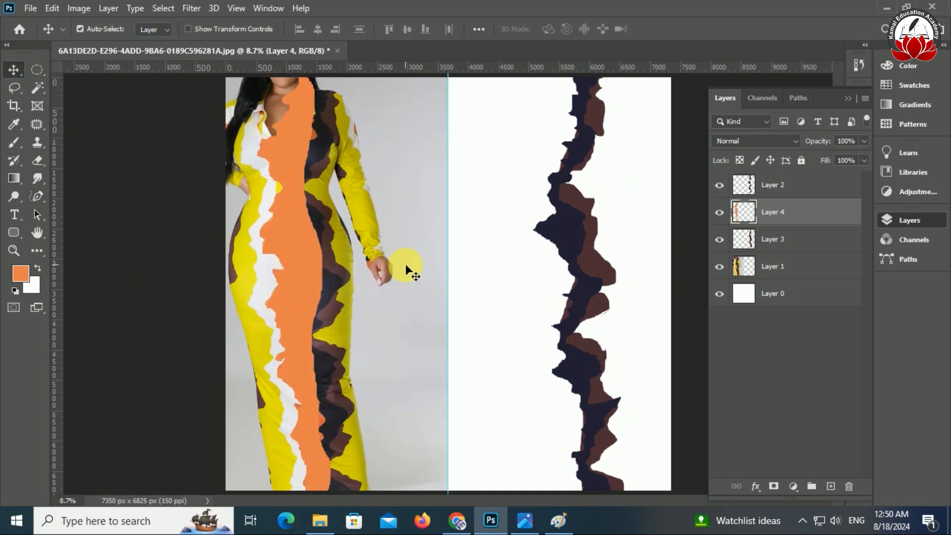
pyautogui.moveTo(314, 275); pyautogui.dragTo(568, 277)
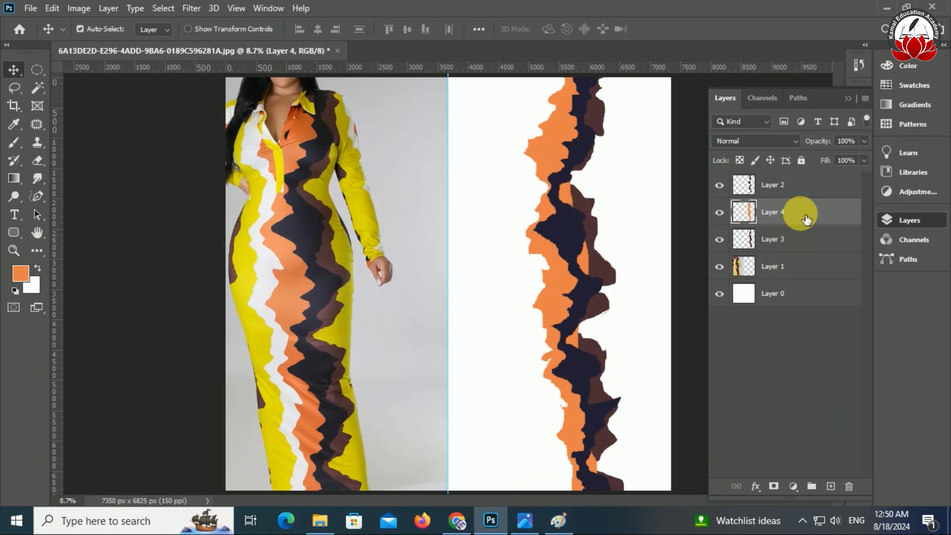
# Erase the orange spilling past the navy stripe's far side with a hard round 123 px eraser brush
pyautogui.press('e')
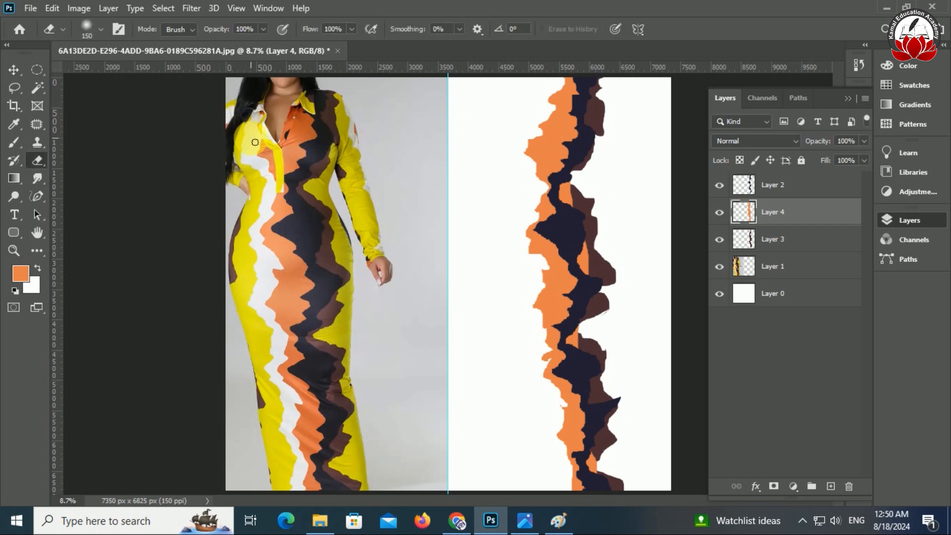
pyautogui.press('F5')
pyautogui.click(729, 145)
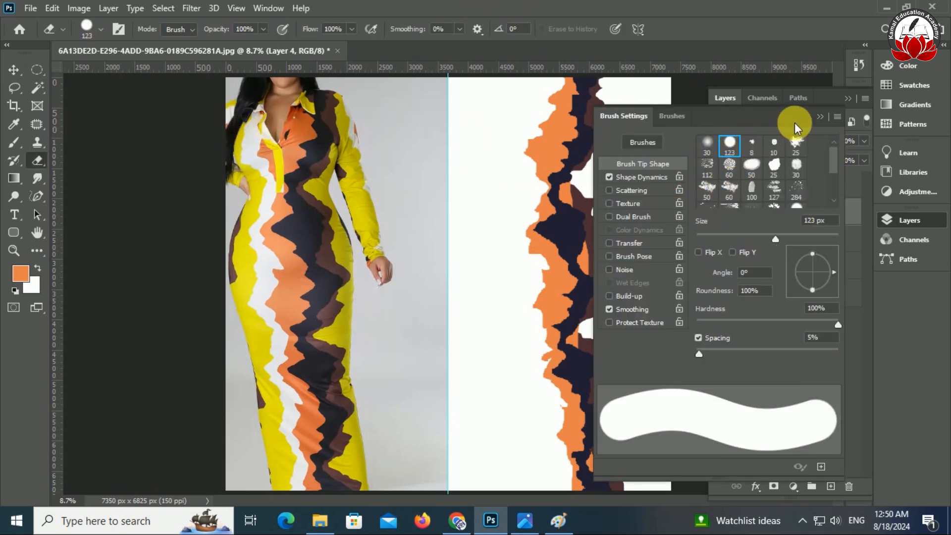
pyautogui.click(819, 117)
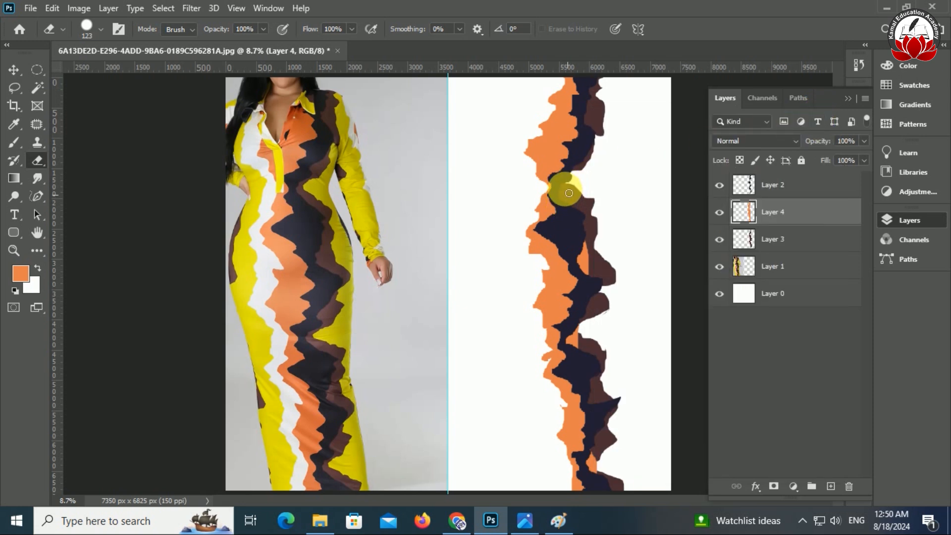
pyautogui.moveTo(587, 268)
pyautogui.mouseDown()
pyautogui.moveTo(595, 287)
pyautogui.moveTo(593, 241)
pyautogui.moveTo(586, 265)
pyautogui.mouseUp()
pyautogui.moveTo(585, 329)
pyautogui.mouseDown()
pyautogui.moveTo(579, 322)
pyautogui.moveTo(568, 347)
pyautogui.mouseUp()
pyautogui.moveTo(595, 456); pyautogui.dragTo(607, 487)
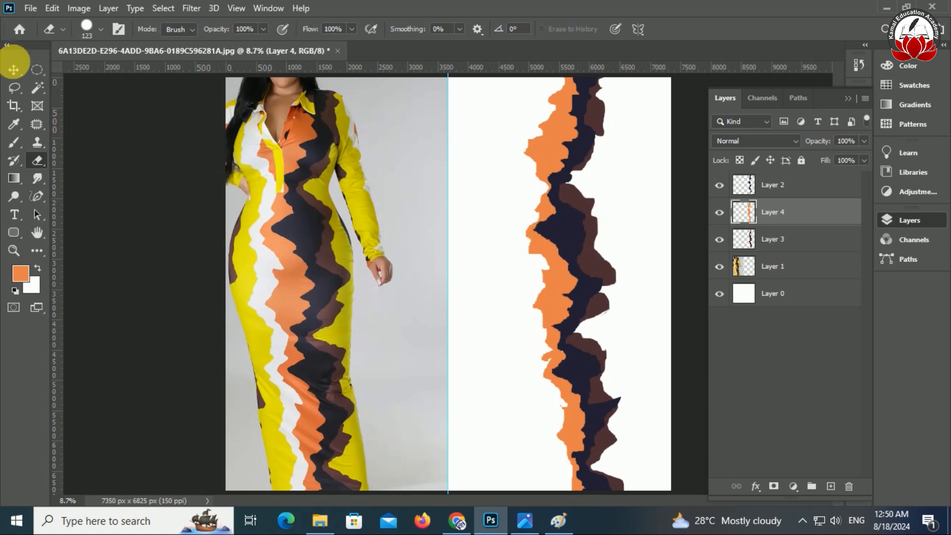
# Add a new layer directly above the photo layer and fill it with yellow sampled from the dress
pyautogui.click(13, 69)
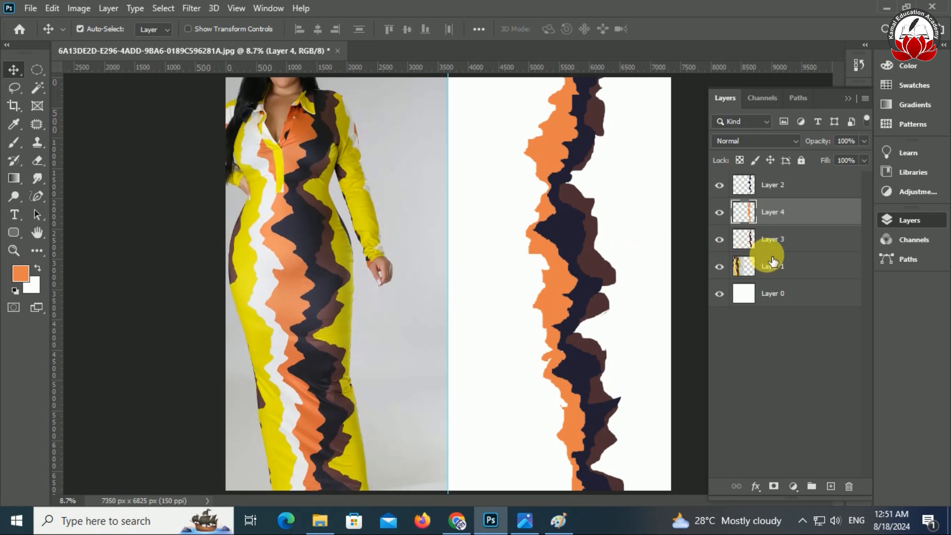
pyautogui.click(793, 275)
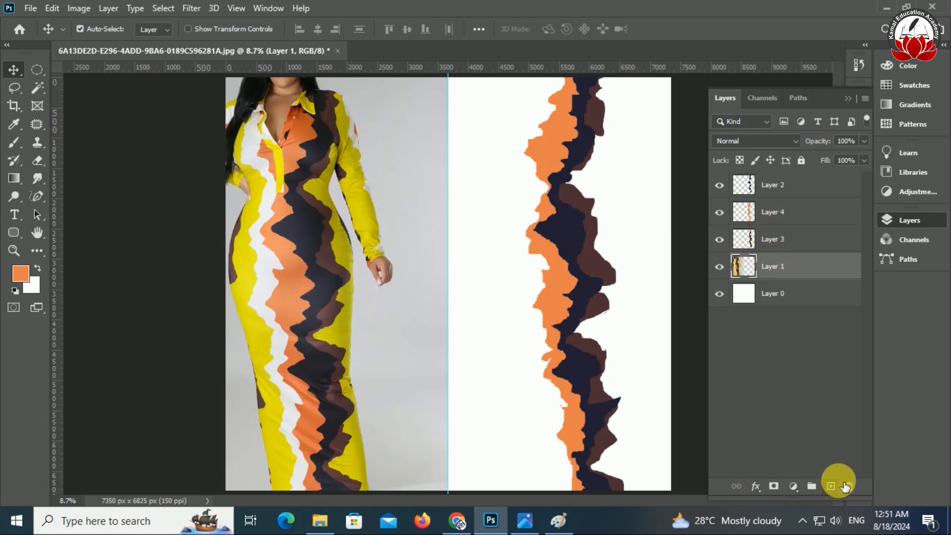
pyautogui.click(830, 486)
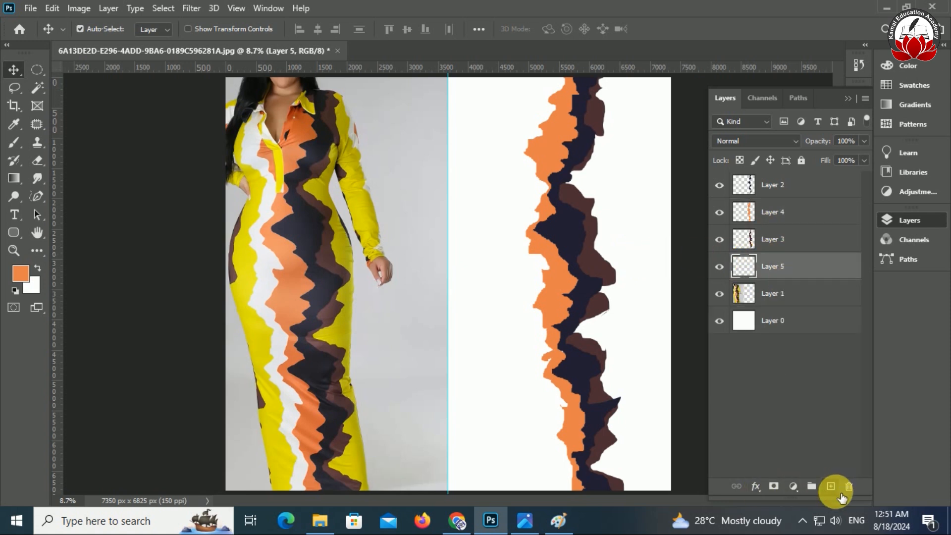
pyautogui.click(21, 278)
pyautogui.click(327, 340)
pyautogui.click(703, 258)
pyautogui.hotkey('alt', 'BackSpace')
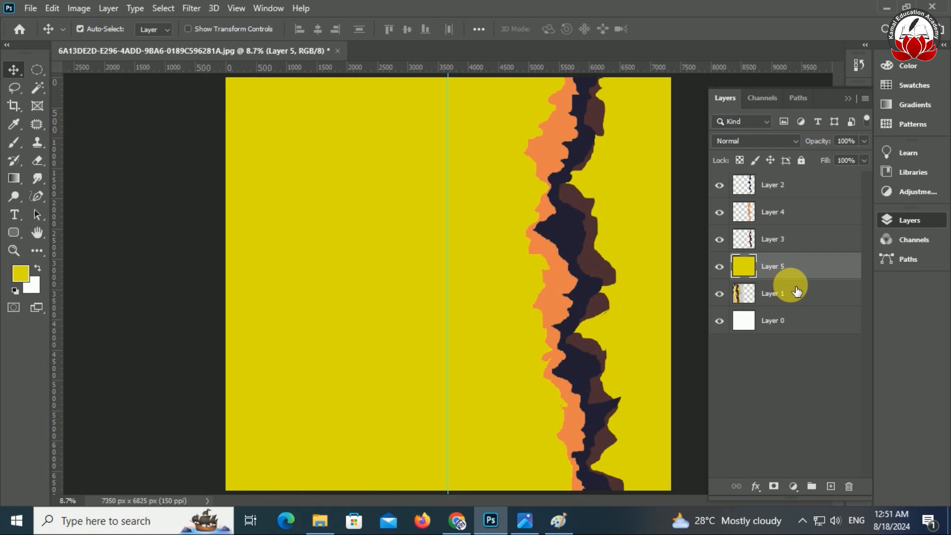
# Delete the yellow fill covering the photo half up to the guide using a rectangular selection, and deselect
pyautogui.click(31, 67)
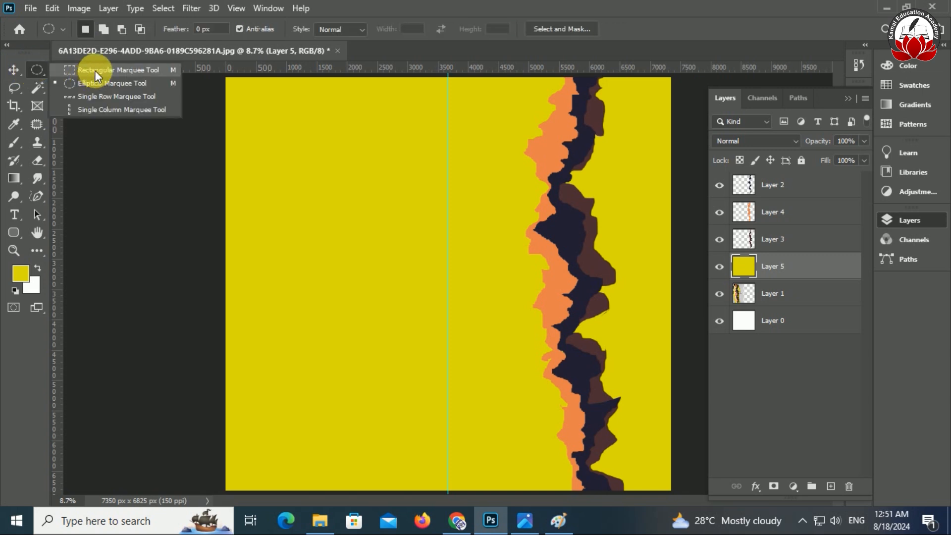
pyautogui.click(94, 70)
pyautogui.moveTo(224, 76); pyautogui.dragTo(448, 501)
pyautogui.press('Delete')
pyautogui.hotkey('ctrl', 'd')
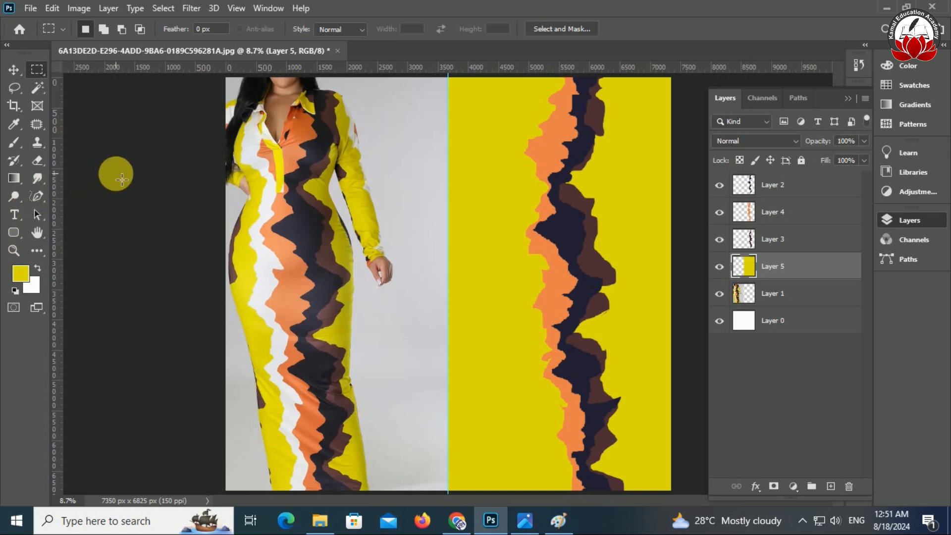
# Trace the dress's white zig zag stripe as a closed freeform path and fill its selection with white on a new layer
pyautogui.click(39, 197)
pyautogui.moveTo(254, 76)
pyautogui.mouseDown()
pyautogui.moveTo(251, 121)
pyautogui.moveTo(242, 162)
pyautogui.moveTo(263, 175)
pyautogui.moveTo(264, 195)
pyautogui.moveTo(251, 236)
pyautogui.moveTo(253, 299)
pyautogui.moveTo(317, 472)
pyautogui.moveTo(290, 117)
pyautogui.moveTo(284, 87)
pyautogui.moveTo(245, 79)
pyautogui.mouseUp()
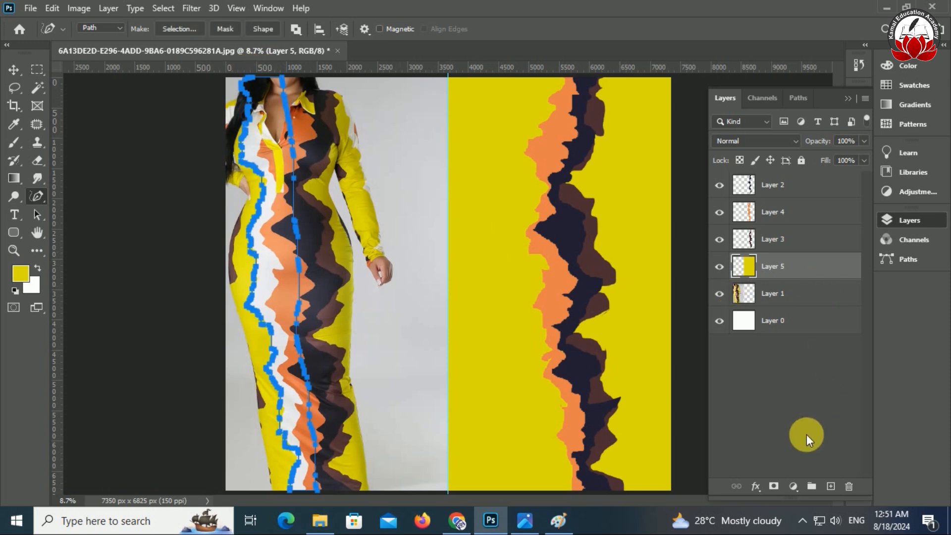
pyautogui.click(830, 486)
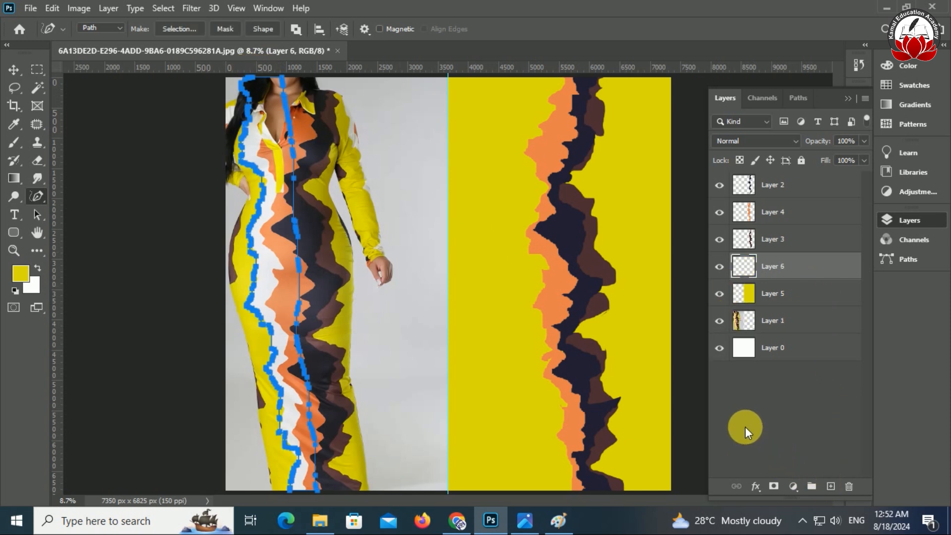
pyautogui.hotkey('ctrl', 'Return')
pyautogui.click(42, 268)
pyautogui.click(21, 272)
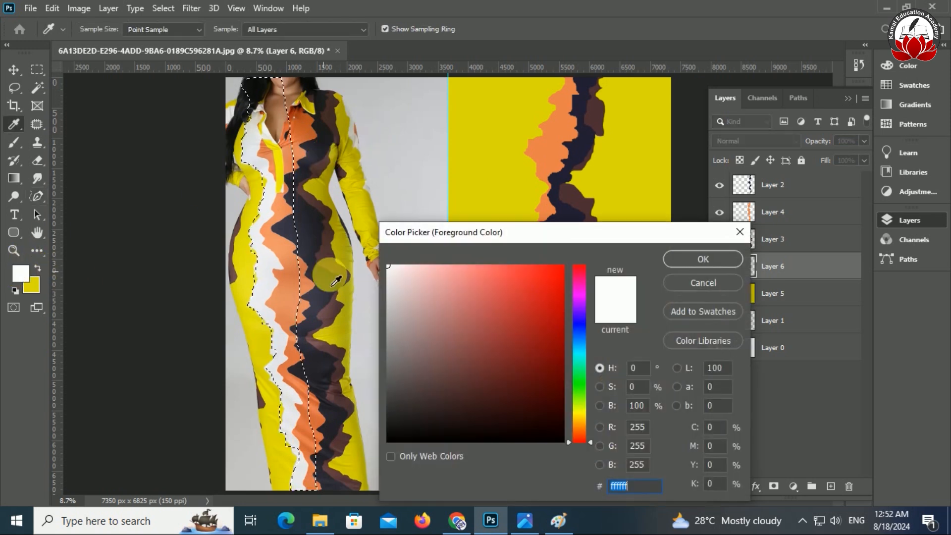
pyautogui.click(708, 258)
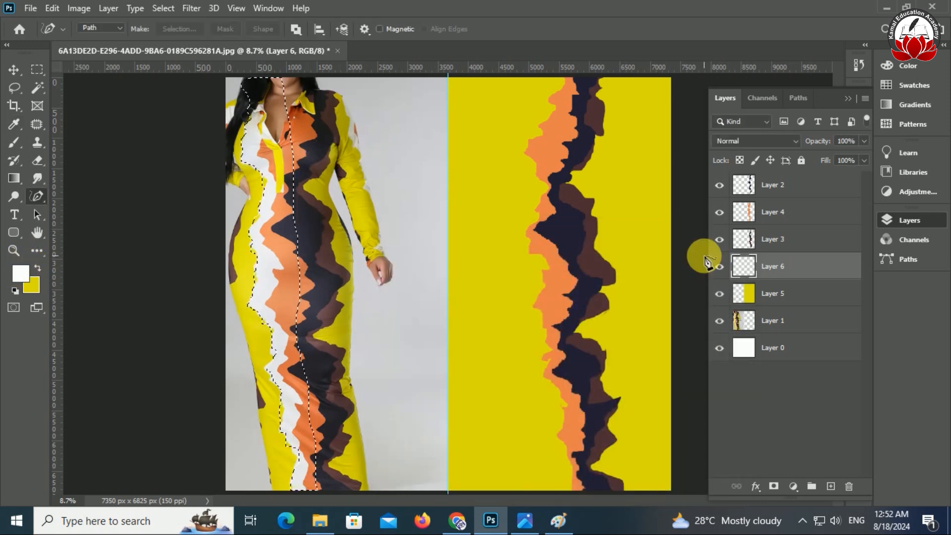
pyautogui.hotkey('alt', 'BackSpace')
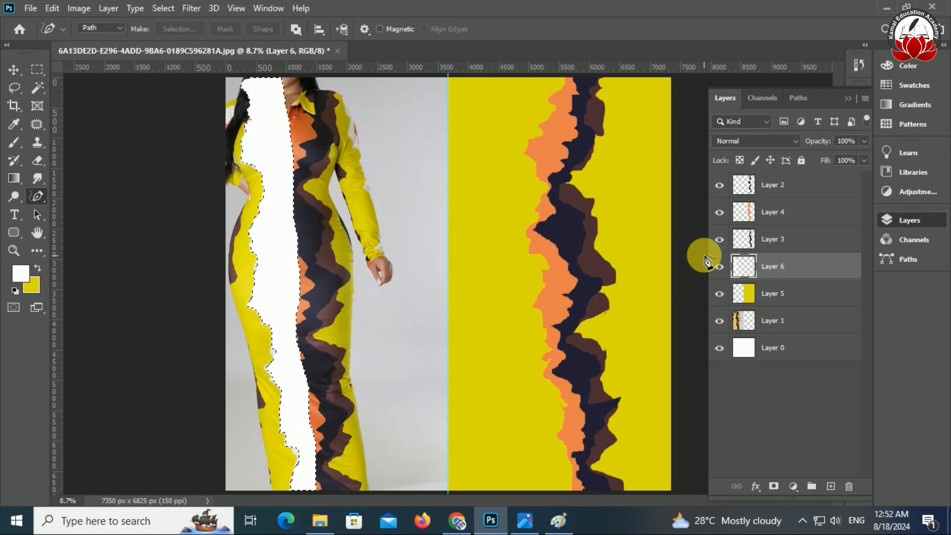
# Deselect and move the white stripe onto the yellow area so that it borders the orange stripe's outer edge
pyautogui.click(13, 69)
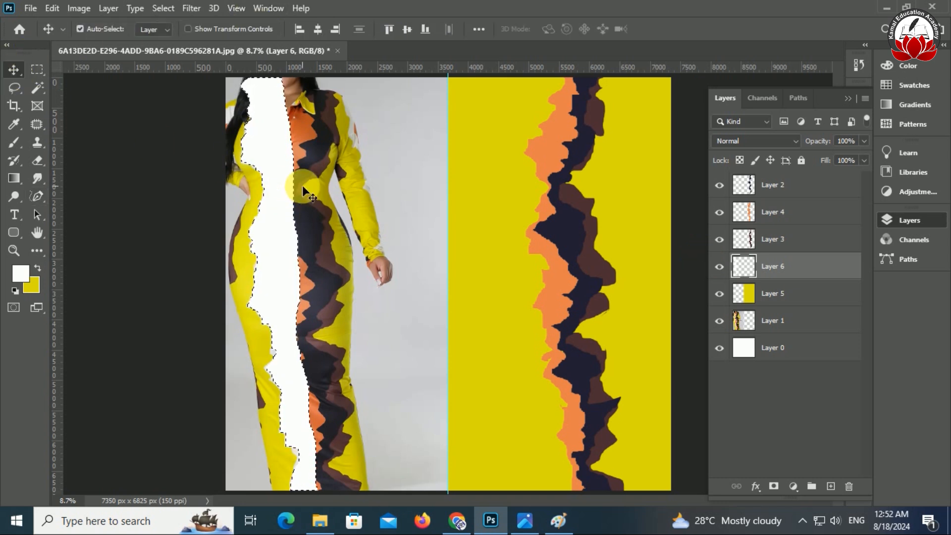
pyautogui.hotkey('ctrl', 'd')
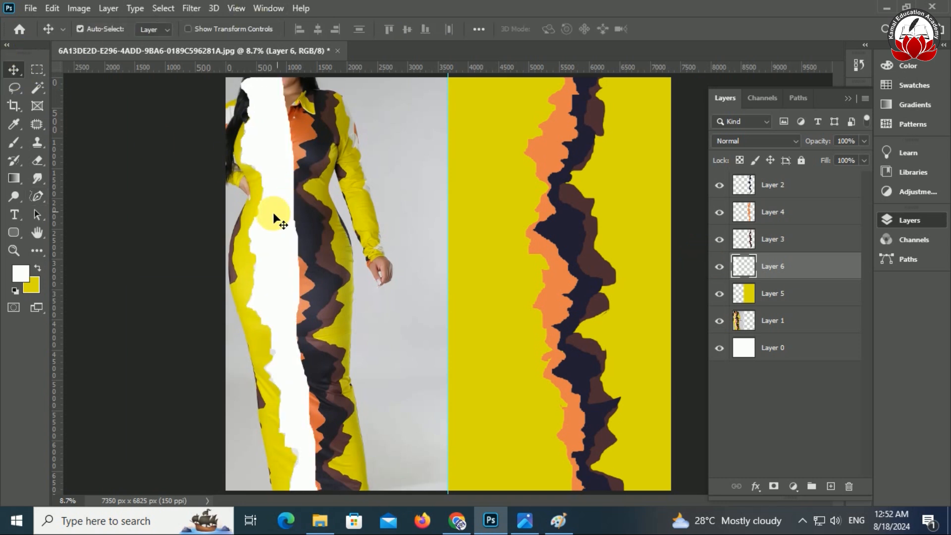
pyautogui.moveTo(269, 216); pyautogui.dragTo(541, 217)
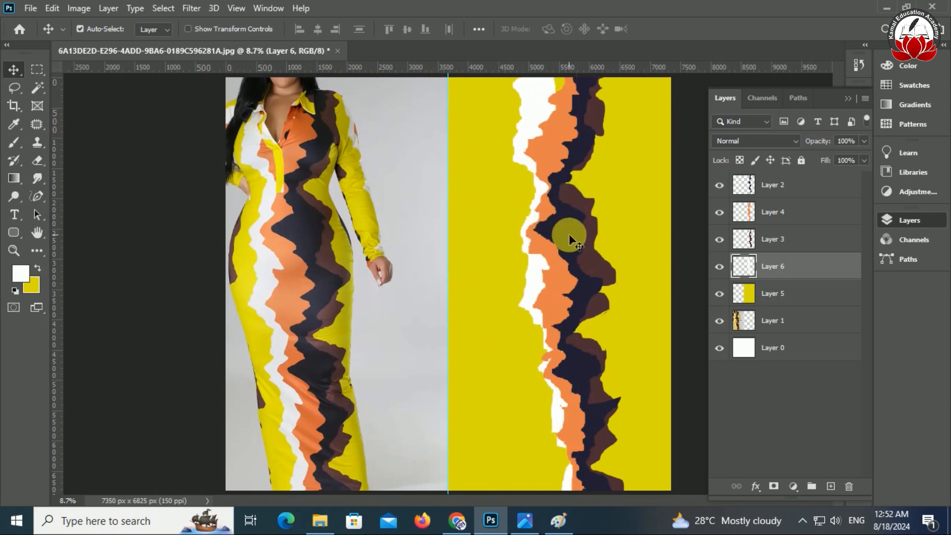
# Scale the white stripe to about 102% and rotate it about 1.1° so it closes against the orange stripe's edge
pyautogui.hotkey('ctrl', 't')
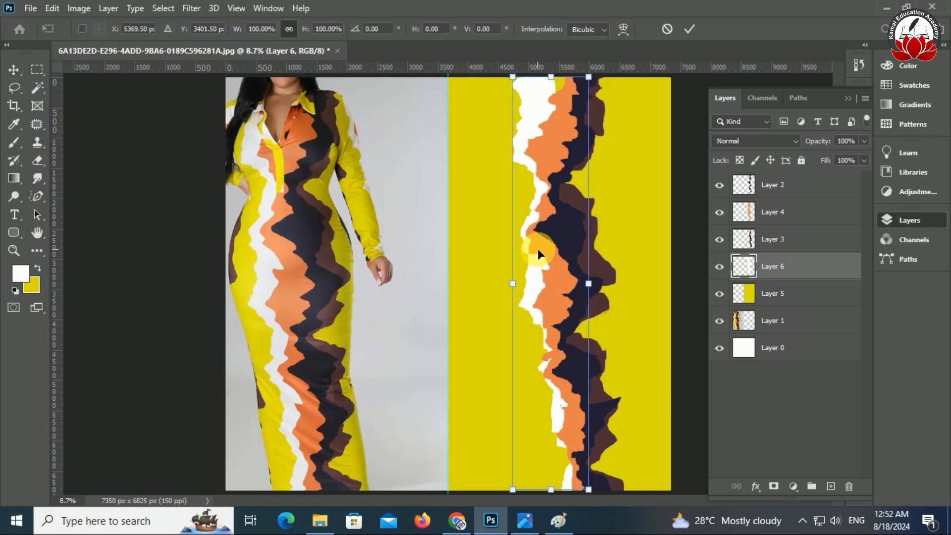
pyautogui.moveTo(615, 86); pyautogui.dragTo(601, 98)
pyautogui.moveTo(554, 164); pyautogui.dragTo(550, 164)
pyautogui.moveTo(596, 85)
pyautogui.mouseDown()
pyautogui.moveTo(593, 73)
pyautogui.moveTo(600, 87)
pyautogui.mouseUp()
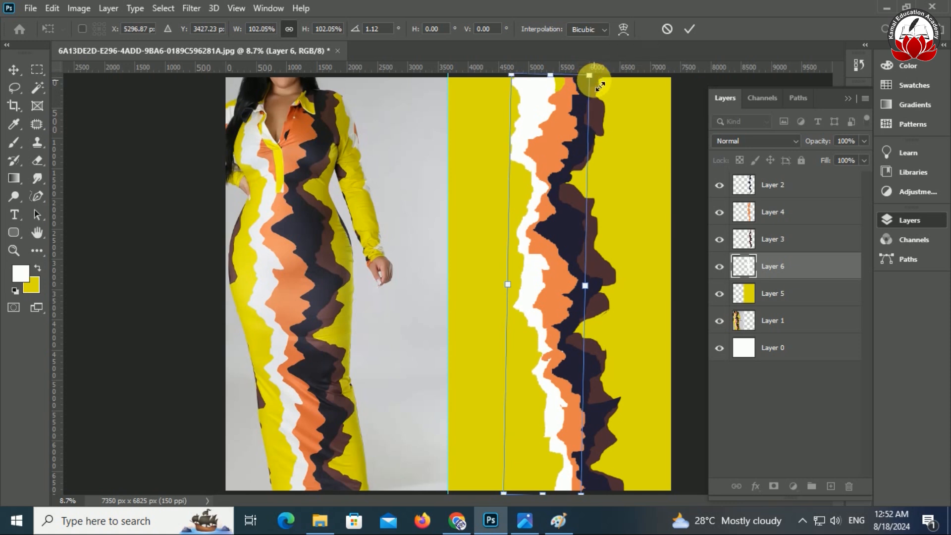
pyautogui.press('Return')
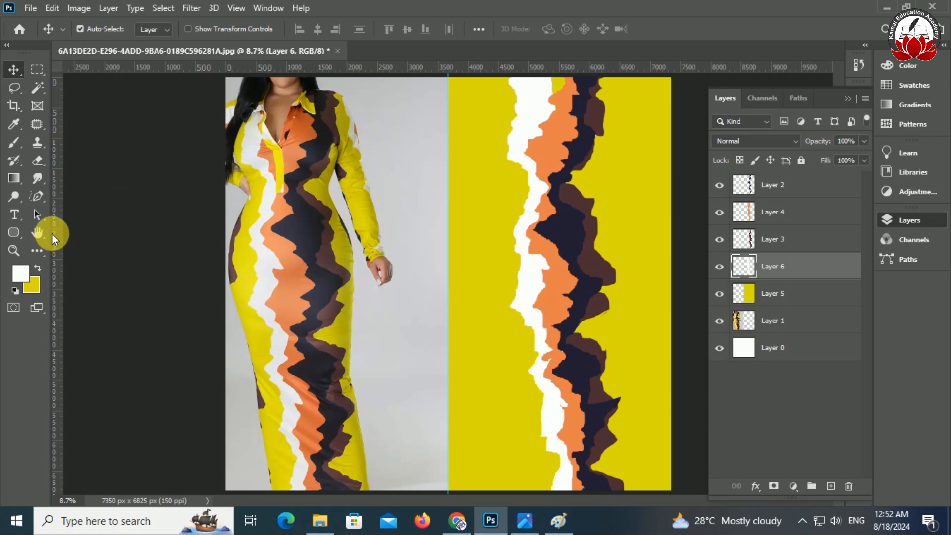
# Combine the four stripe layers, Layer 2, Layer 4, Layer 3 and Layer 6, into one smart object
pyautogui.press('b')
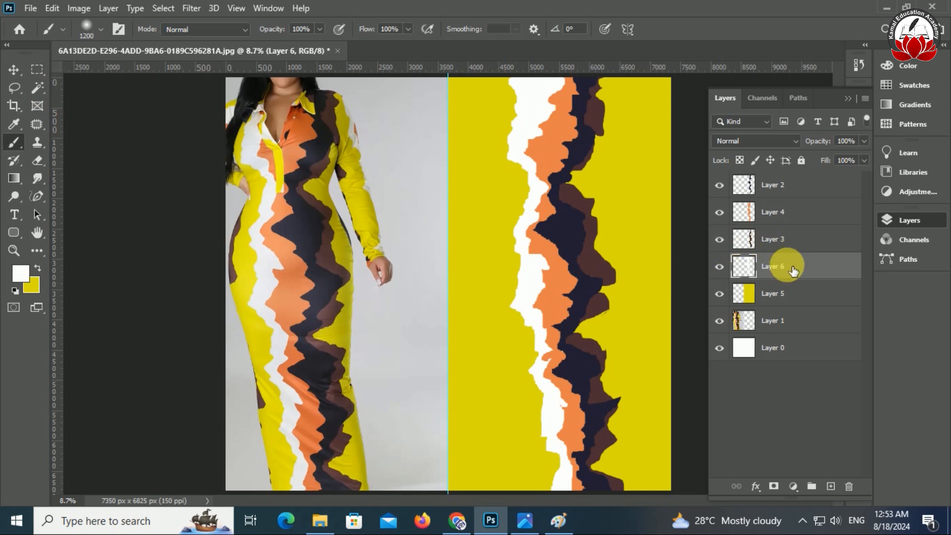
pyautogui.click(800, 196)
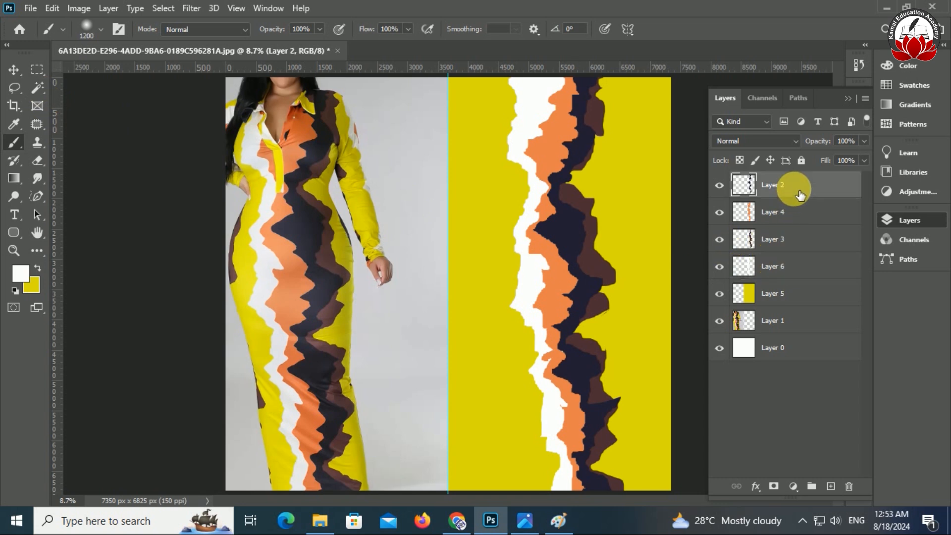
pyautogui.keyDown('shift'); pyautogui.click(802, 266); pyautogui.keyUp('shift')
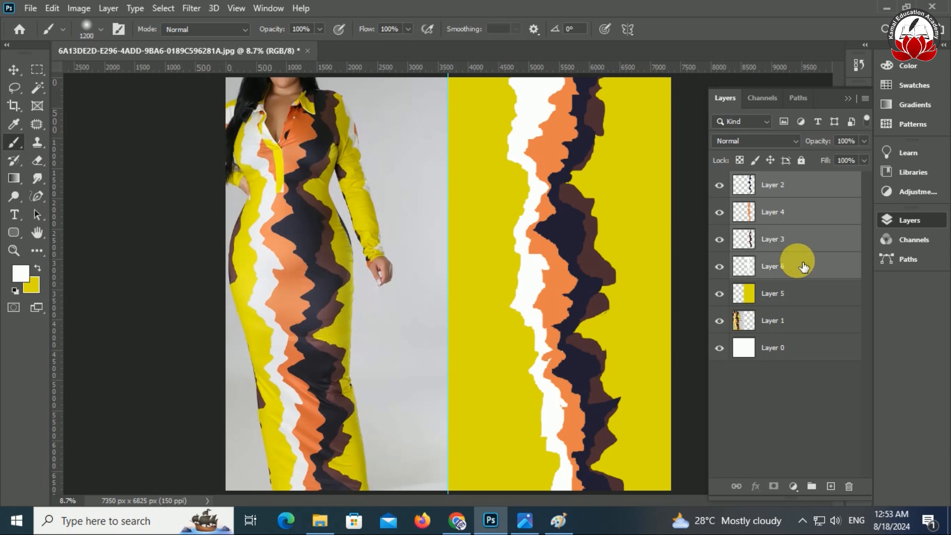
pyautogui.rightClick(804, 266)
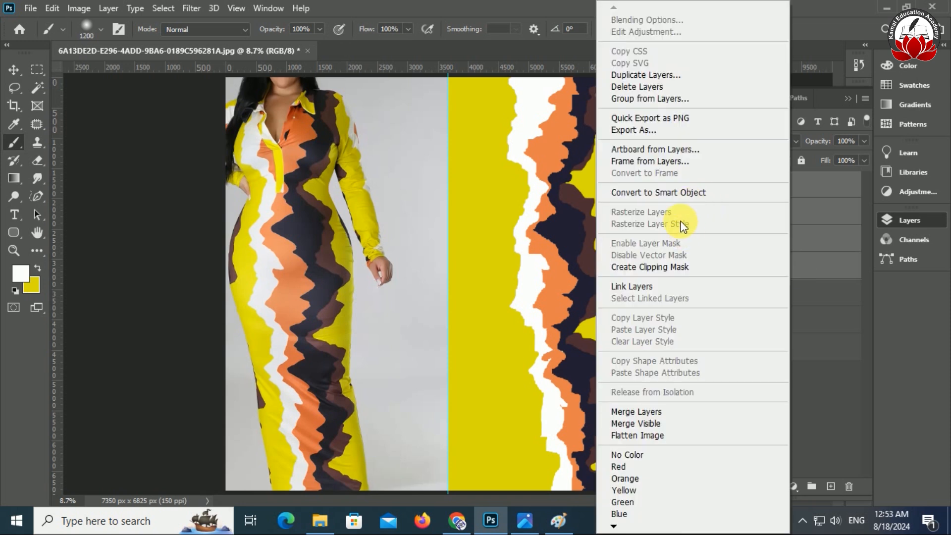
pyautogui.click(682, 192)
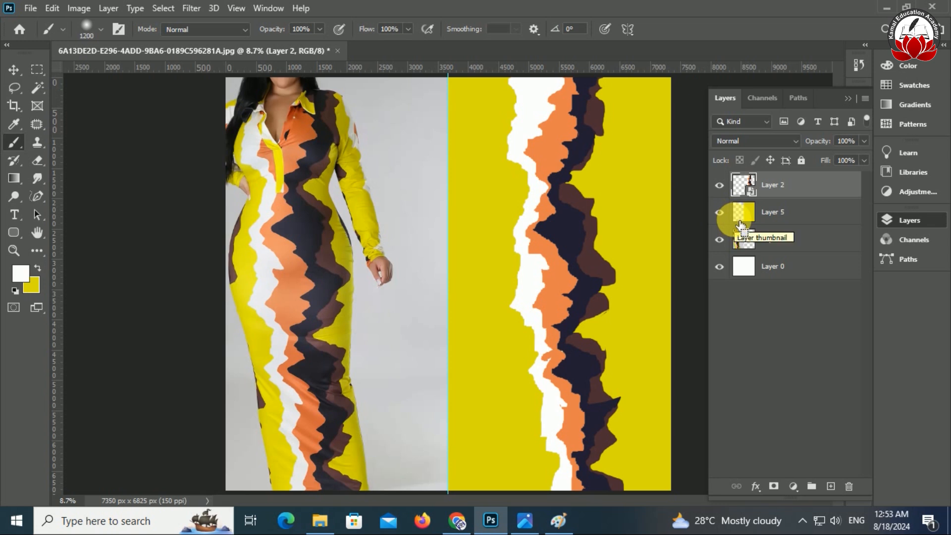
# Duplicate the stripe smart object, flip the copy horizontally and place it partly beyond the canvas's right edge, facing the original
pyautogui.hotkey('ctrl', 'j')
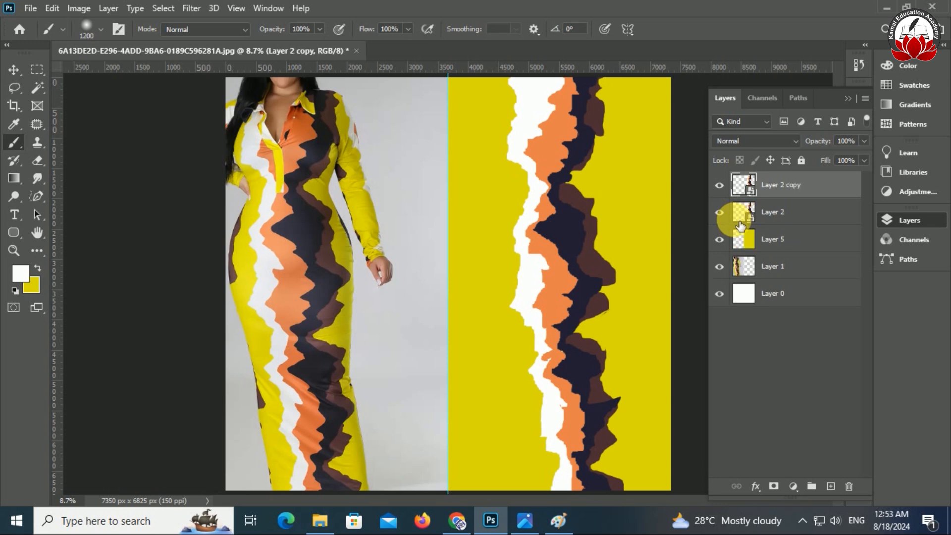
pyautogui.hotkey('ctrl', 't')
pyautogui.moveTo(589, 287); pyautogui.dragTo(693, 285)
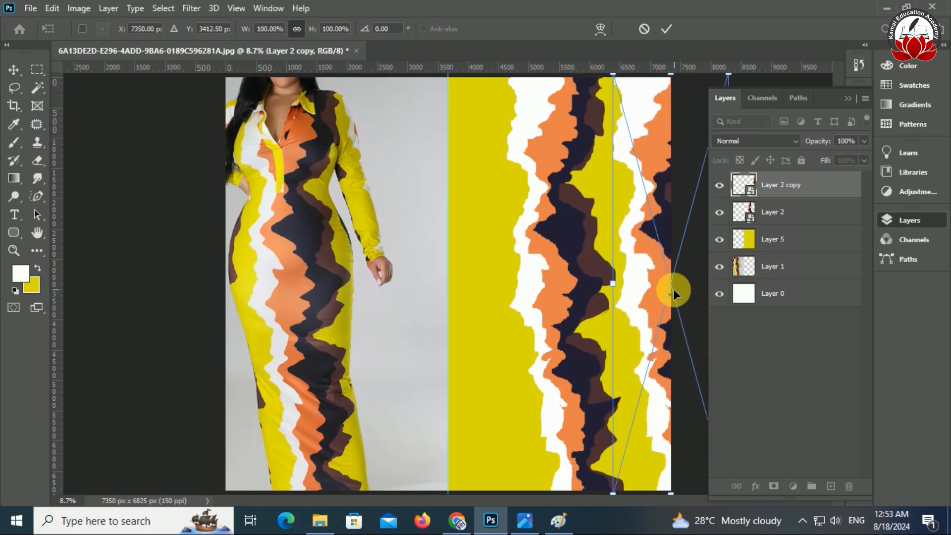
pyautogui.rightClick(668, 290)
pyautogui.click(719, 279)
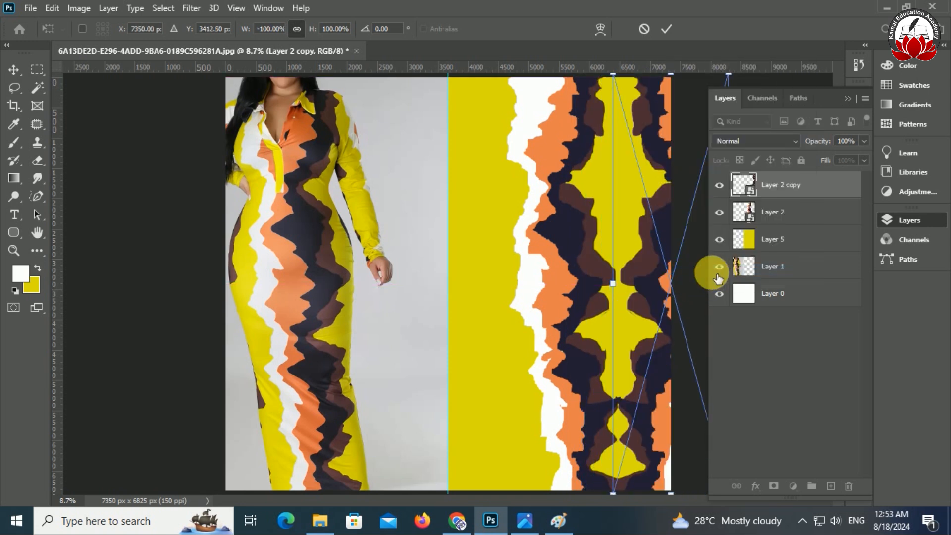
pyautogui.moveTo(649, 273); pyautogui.dragTo(667, 273)
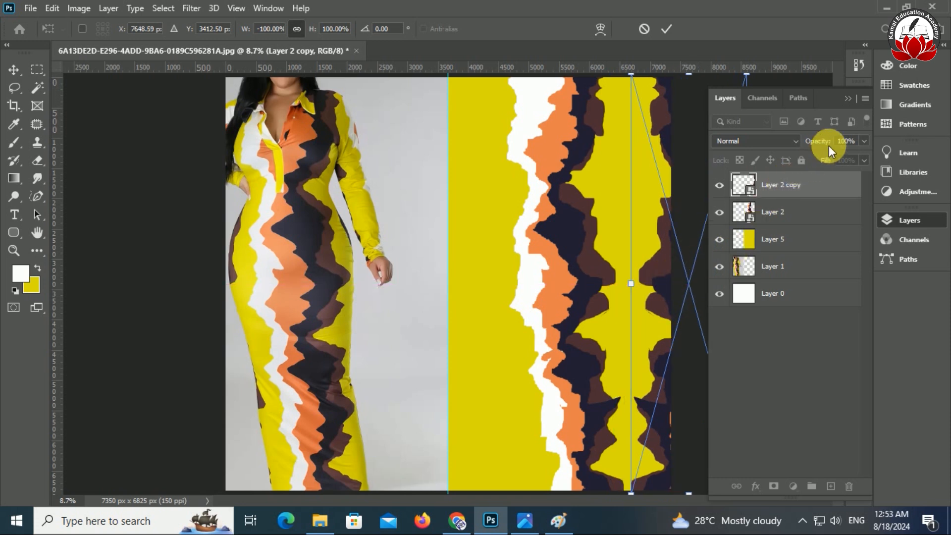
pyautogui.press('Return')
pyautogui.click(848, 98)
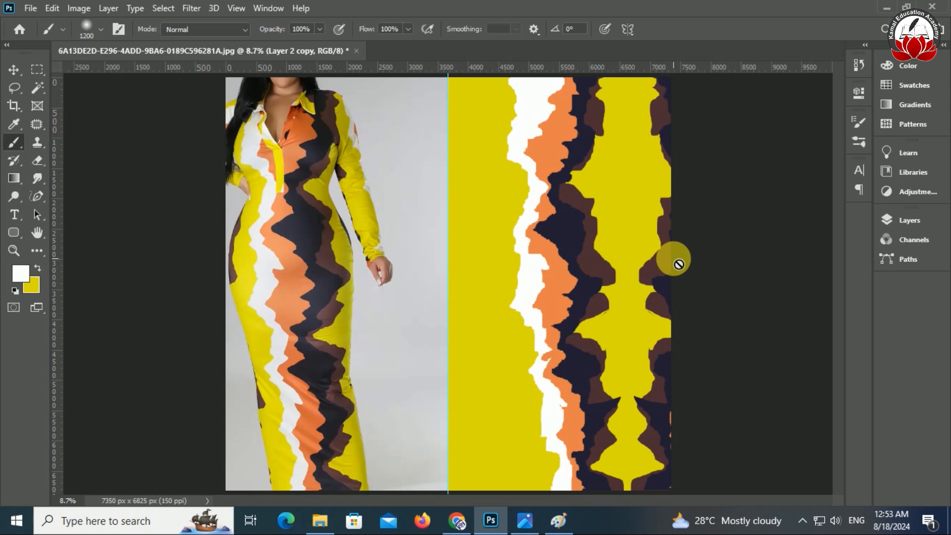
pyautogui.hotkey('ctrl', 't')
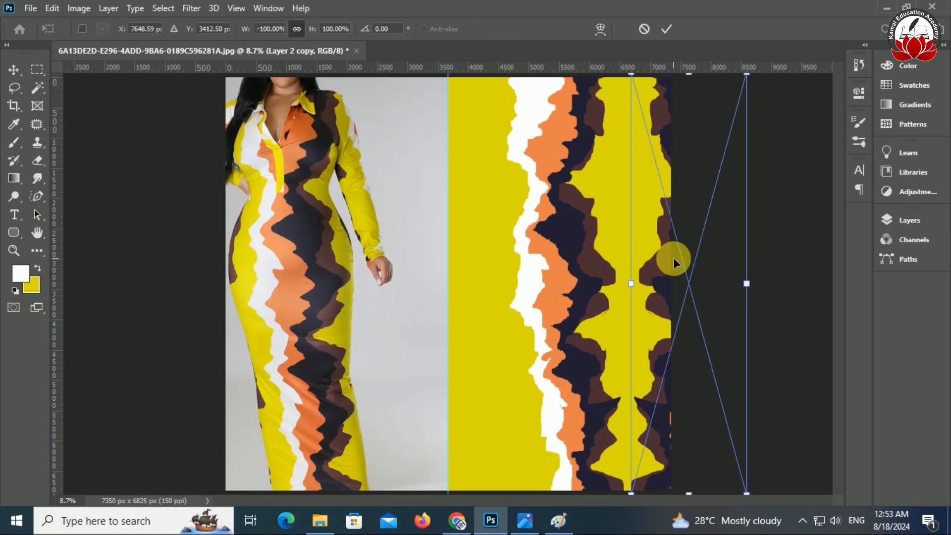
pyautogui.doubleClick(673, 258)
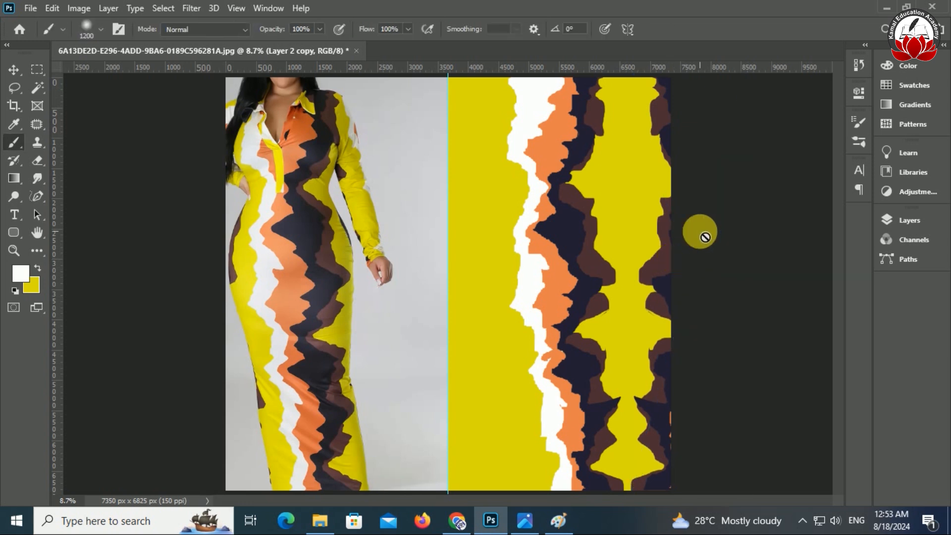
pyautogui.click(911, 220)
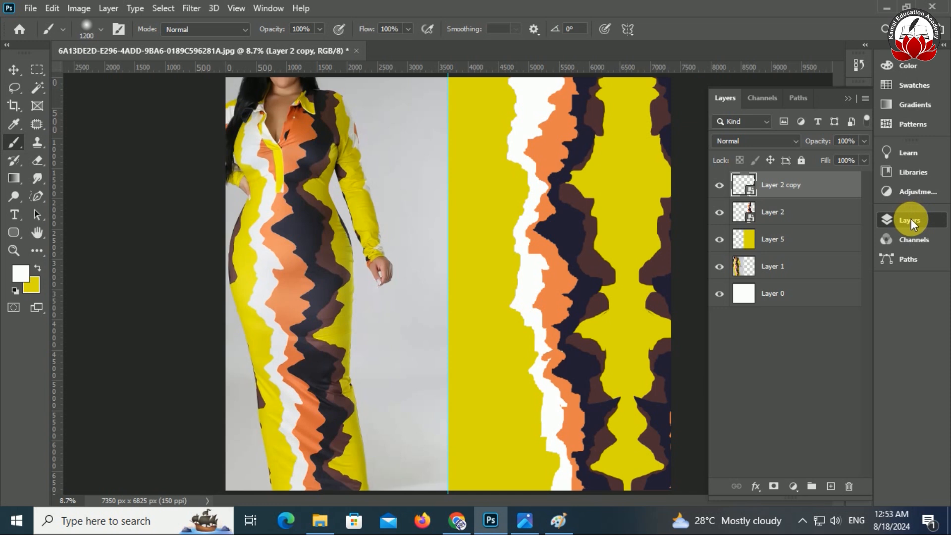
# Duplicate the mirrored stripe group, flip the copy horizontally and place it across the guide beside the original group
pyautogui.hotkey('ctrl', 'j')
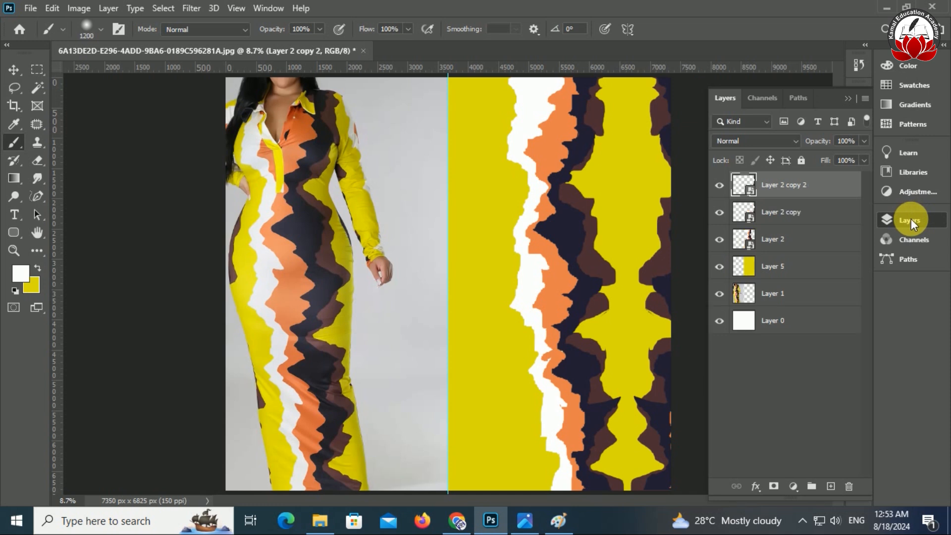
pyautogui.hotkey('ctrl', 't')
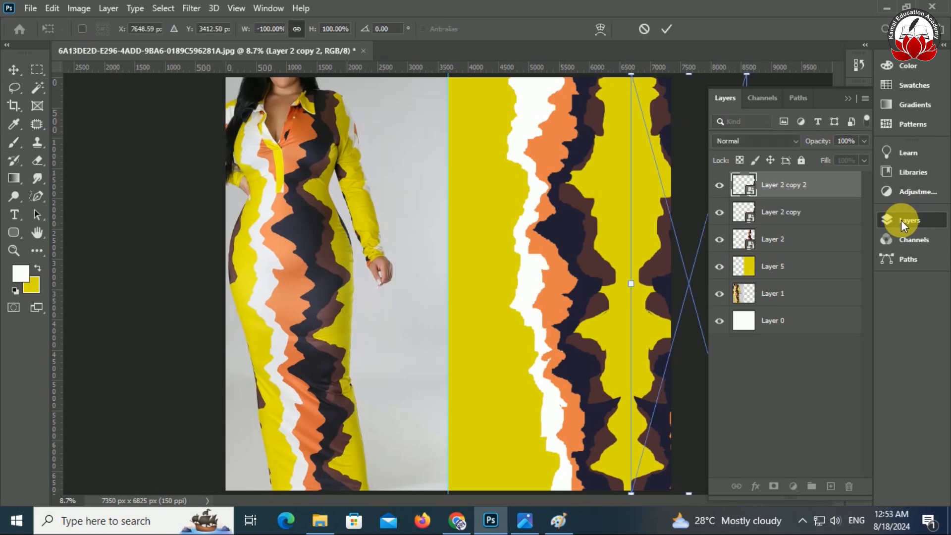
pyautogui.moveTo(679, 274); pyautogui.dragTo(427, 284)
pyautogui.rightClick(426, 284)
pyautogui.click(480, 263)
pyautogui.moveTo(463, 263); pyautogui.dragTo(477, 263)
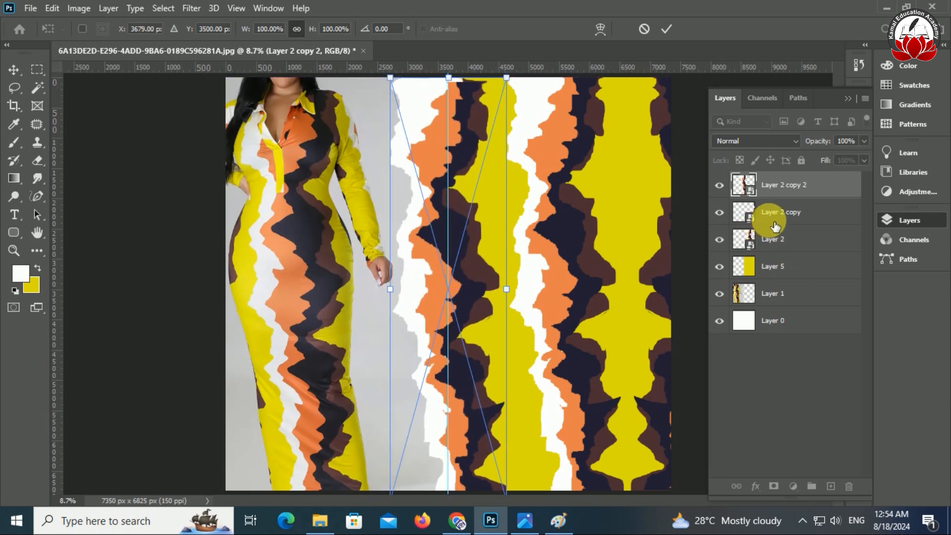
pyautogui.press('b')
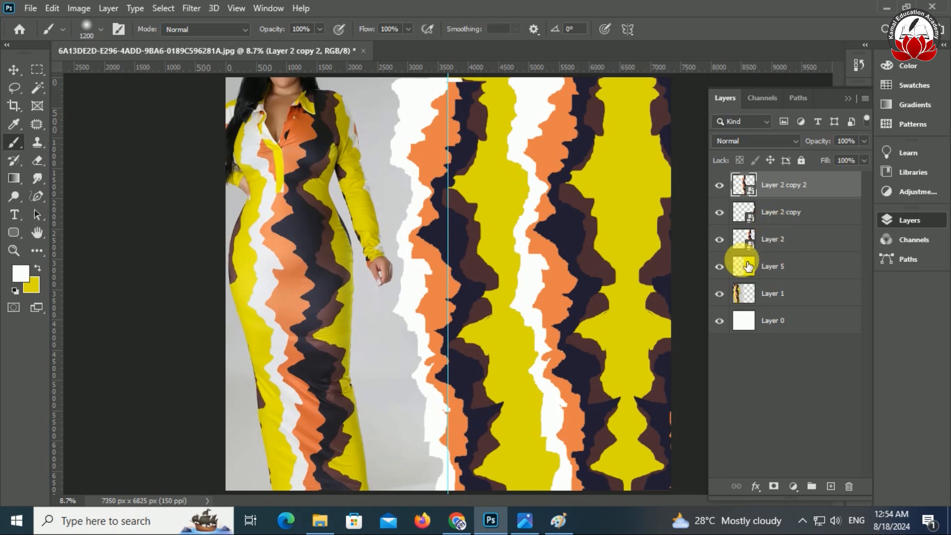
# Clip Layer 2, Layer 2 copy and Layer 2 copy 2 to the yellow Layer 5 with clipping masks
pyautogui.click(719, 266)
pyautogui.click(725, 268)
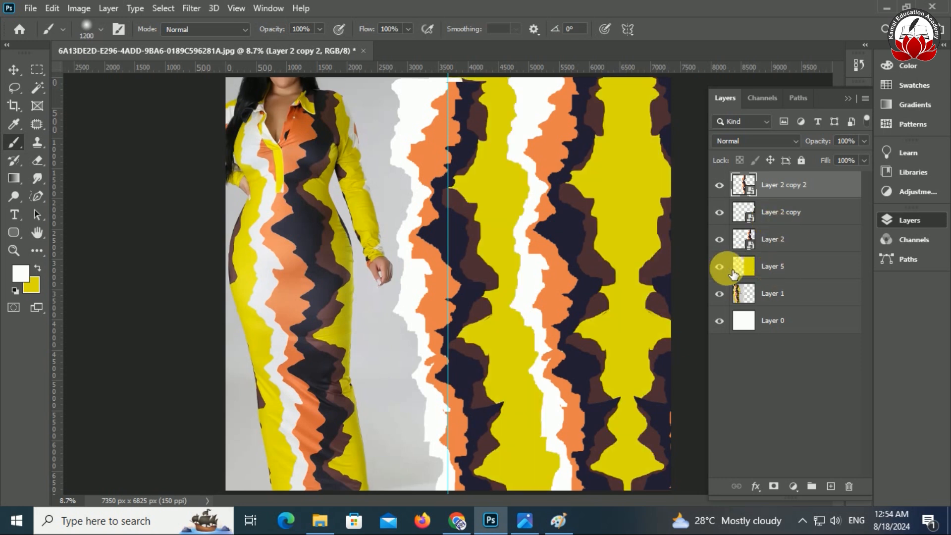
pyautogui.click(811, 238)
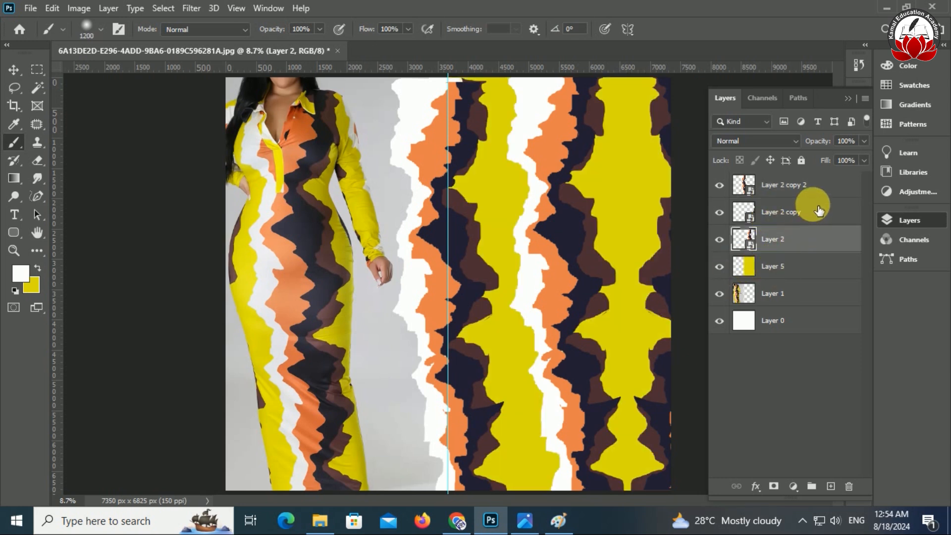
pyautogui.rightClick(785, 243)
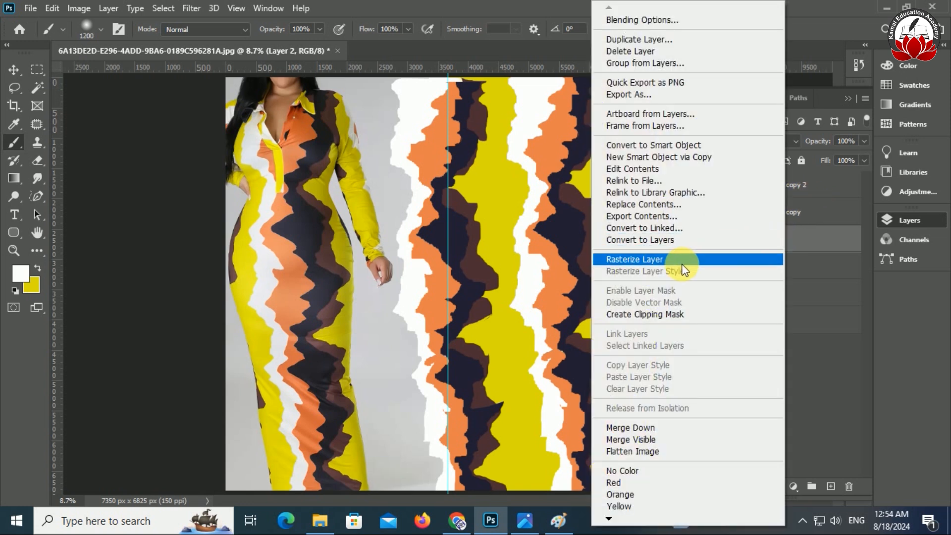
pyautogui.click(682, 319)
pyautogui.rightClick(798, 212)
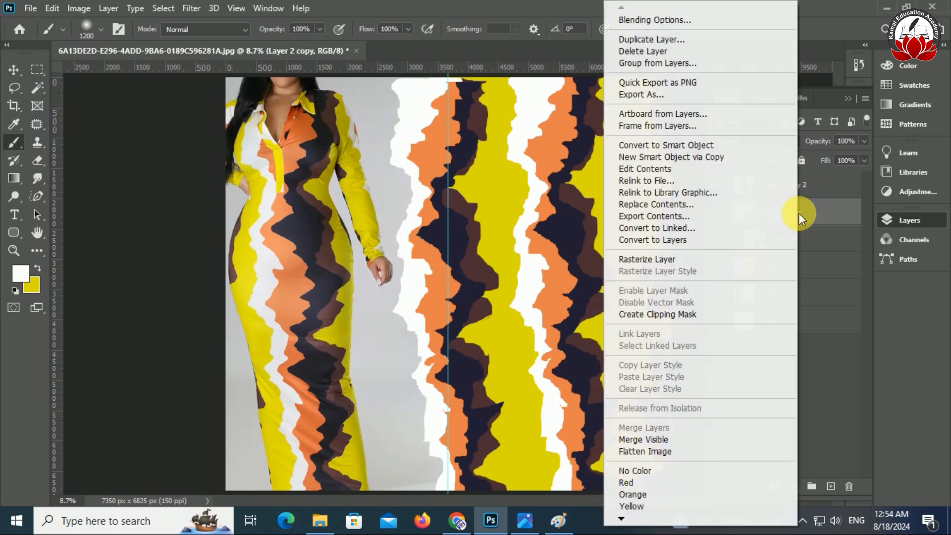
pyautogui.click(682, 314)
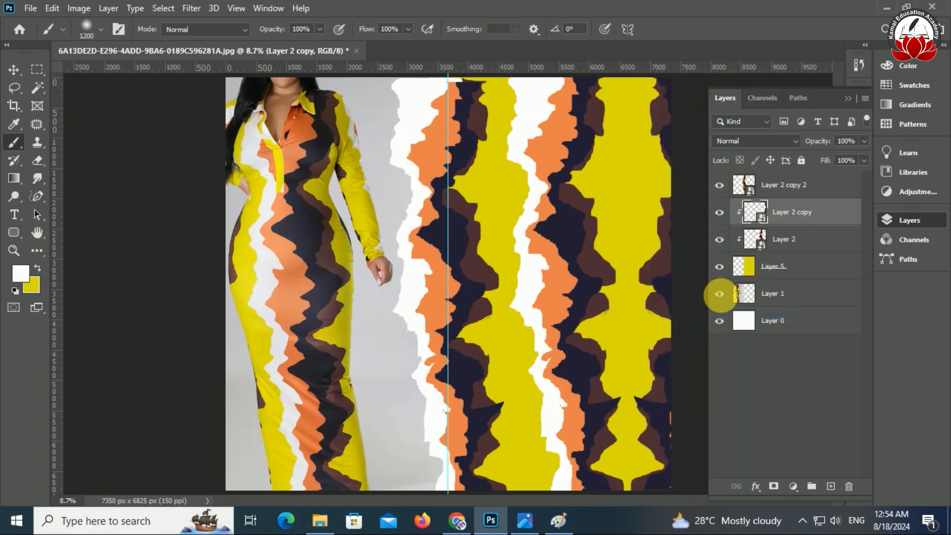
pyautogui.rightClick(788, 186)
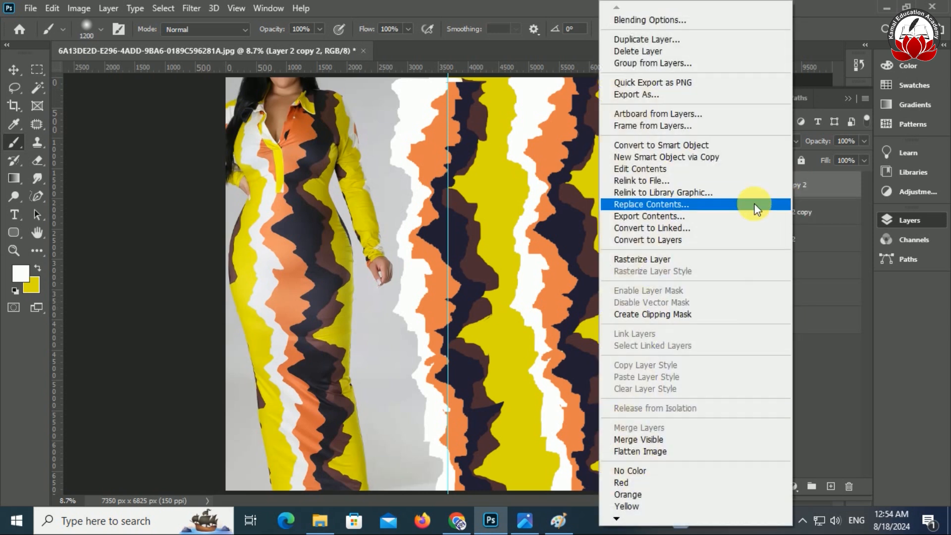
pyautogui.click(659, 312)
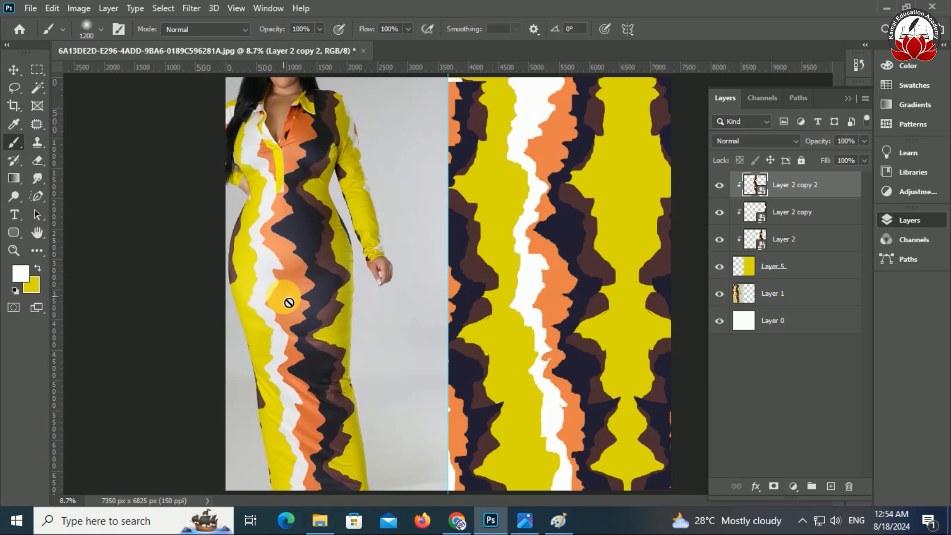
# Move the central stripe group about 94 px toward the guide, and select the stripe group beside the guide
pyautogui.hotkey('ctrl', '-')
pyautogui.hotkey('ctrl', '-')
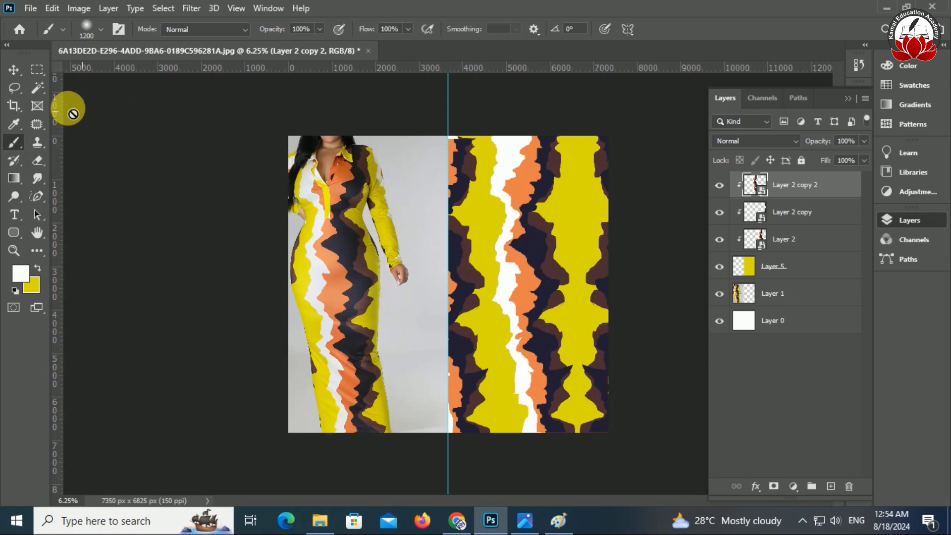
pyautogui.click(18, 70)
pyautogui.moveTo(545, 382); pyautogui.dragTo(545, 391)
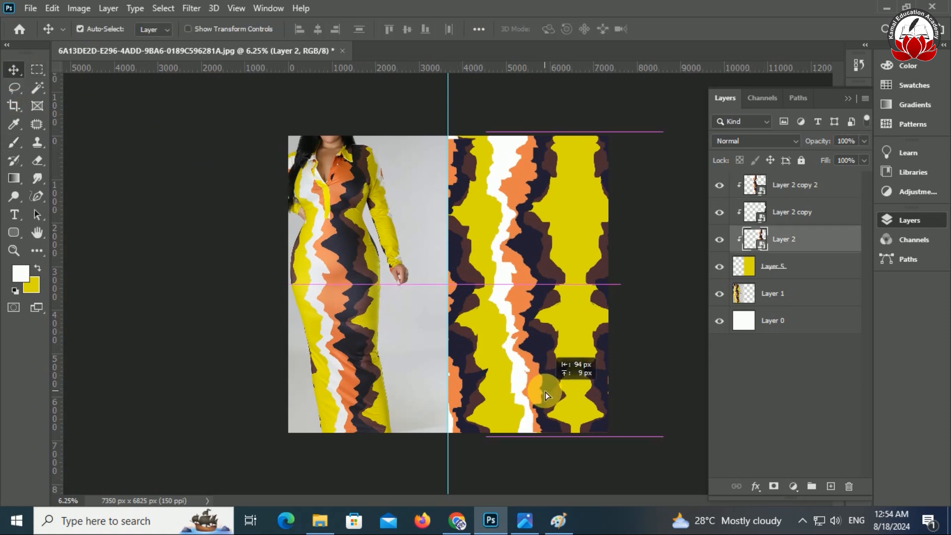
pyautogui.click(462, 356)
pyautogui.moveTo(462, 356); pyautogui.dragTo(469, 364)
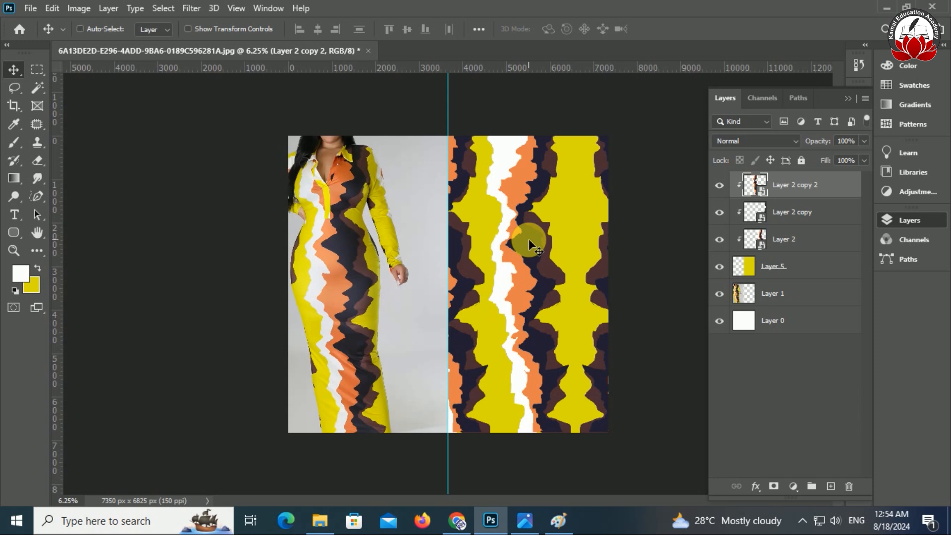
pyautogui.hotkey('ctrl', '+')
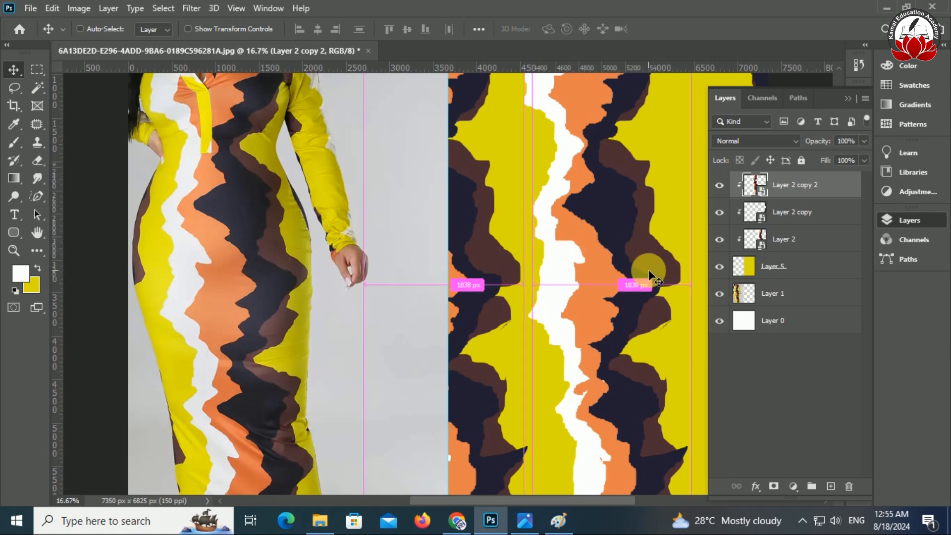
pyautogui.hotkey('ctrl', '+')
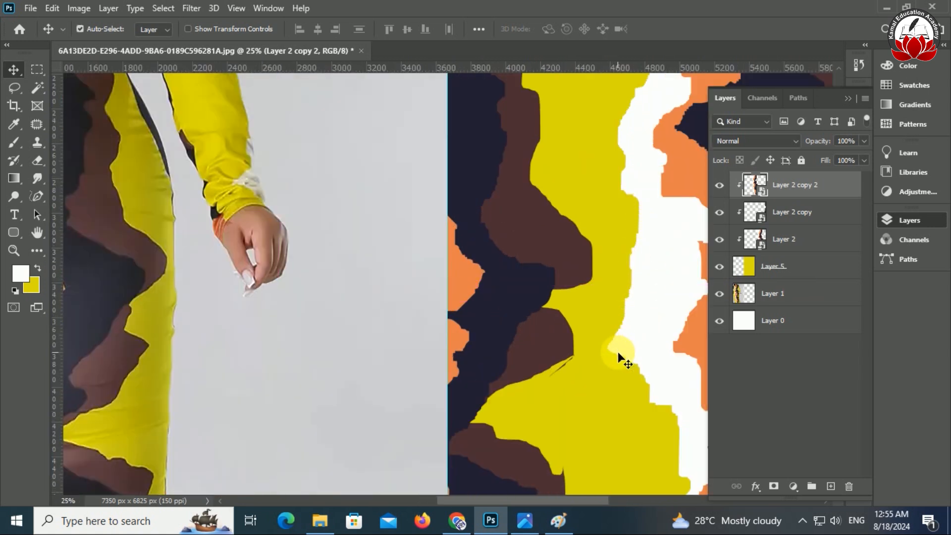
pyautogui.hotkey('ctrl', '-')
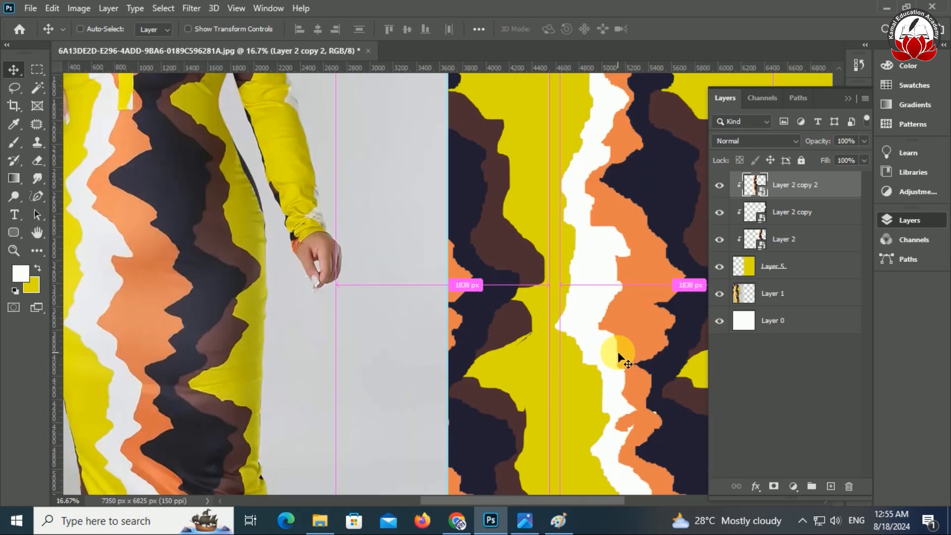
pyautogui.hotkey('ctrl', '0')
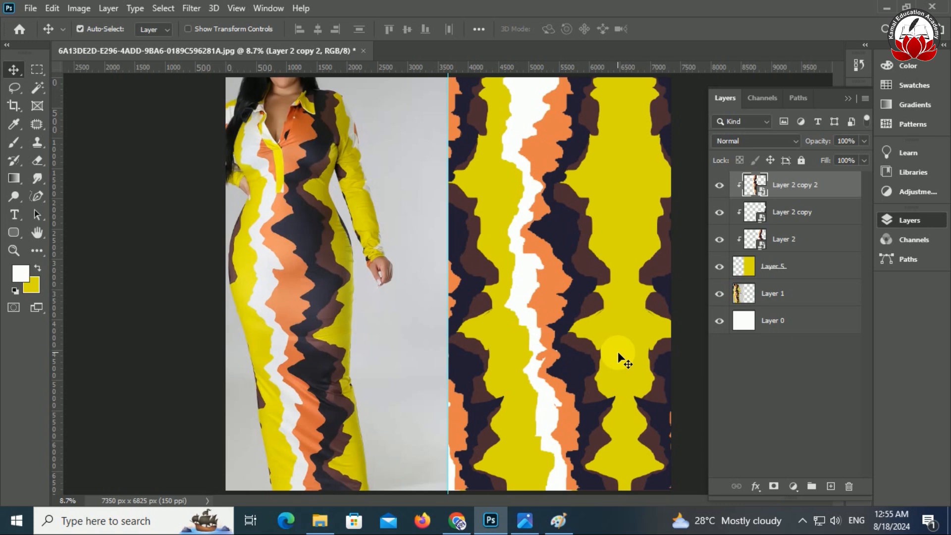
pyautogui.click(802, 521)
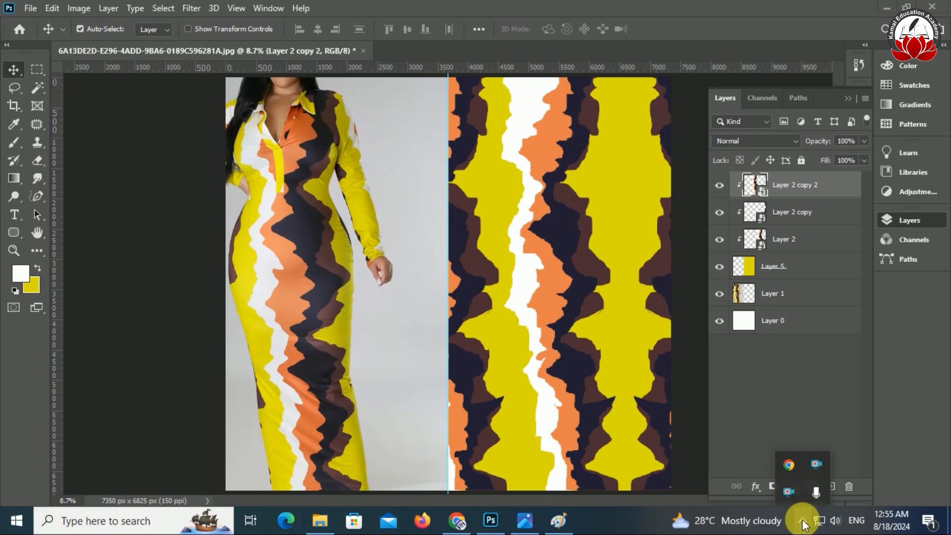